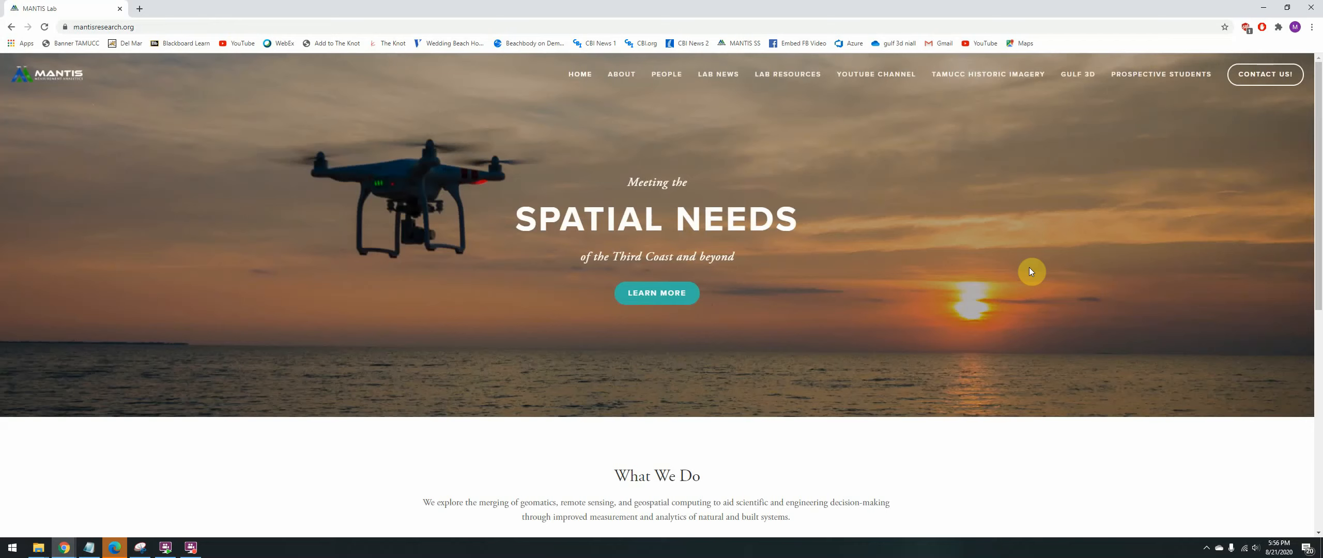
- Return to the Conrad Blucher Institute site editor and add a blank page to the Not Linked section
click(9, 27)
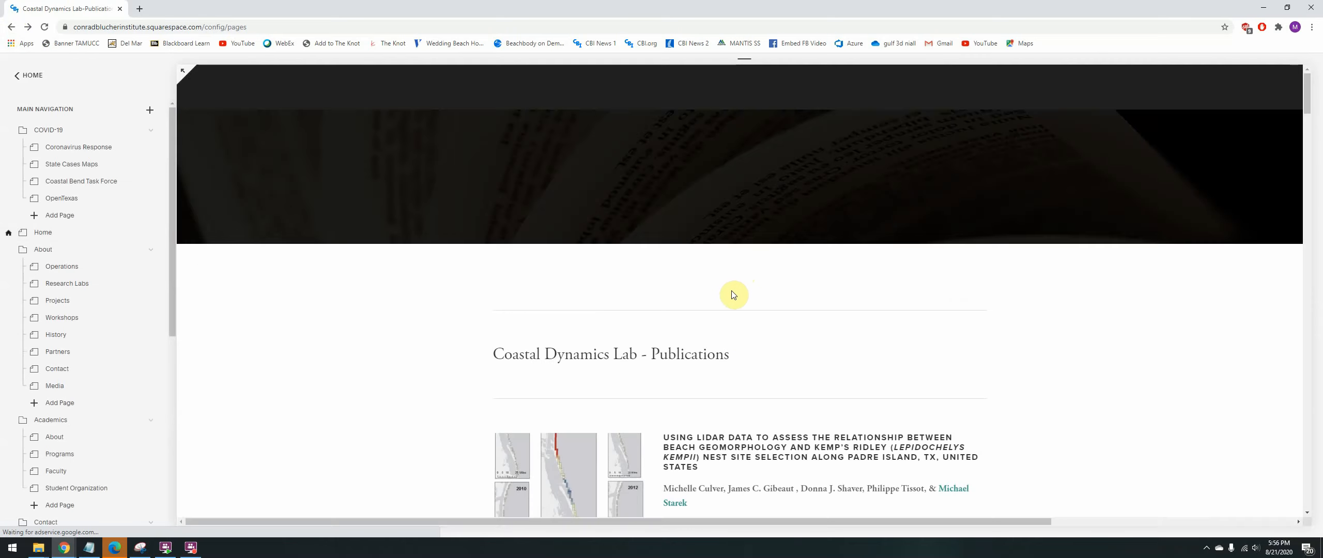
scroll(739, 320, down, 4)
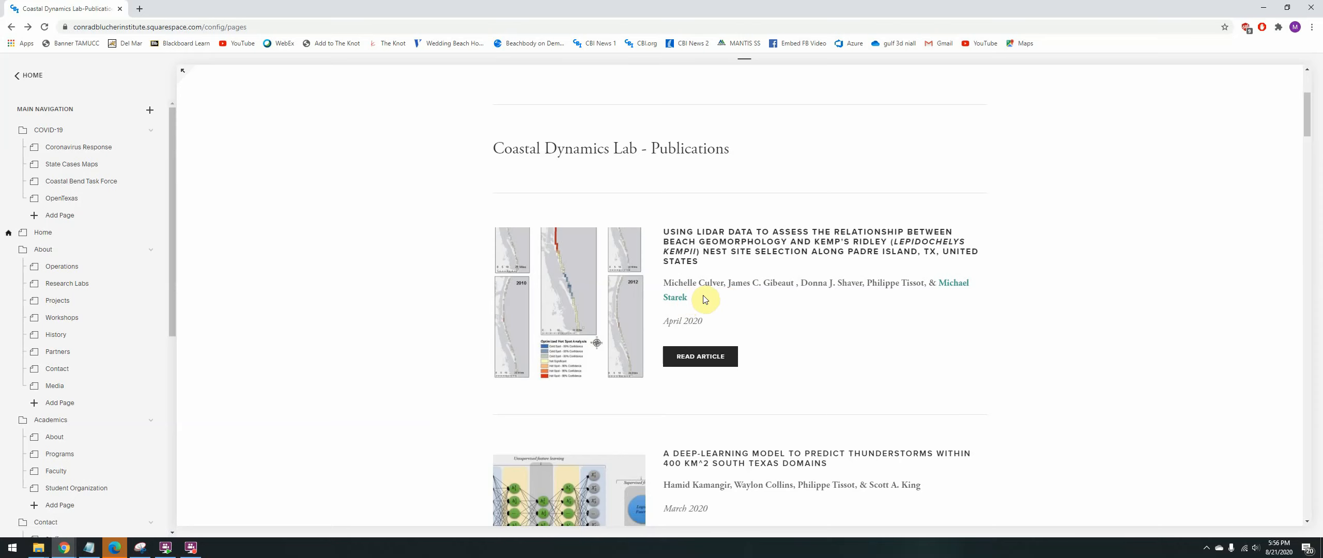
scroll(705, 300, down, 1)
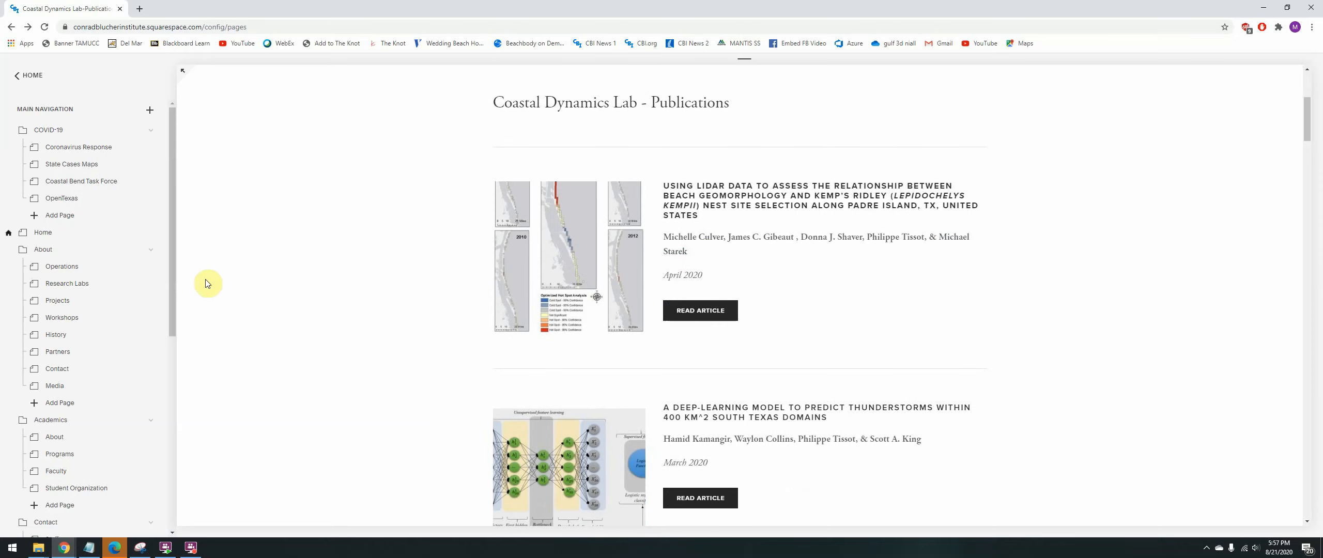
drag(172, 274, 169, 489)
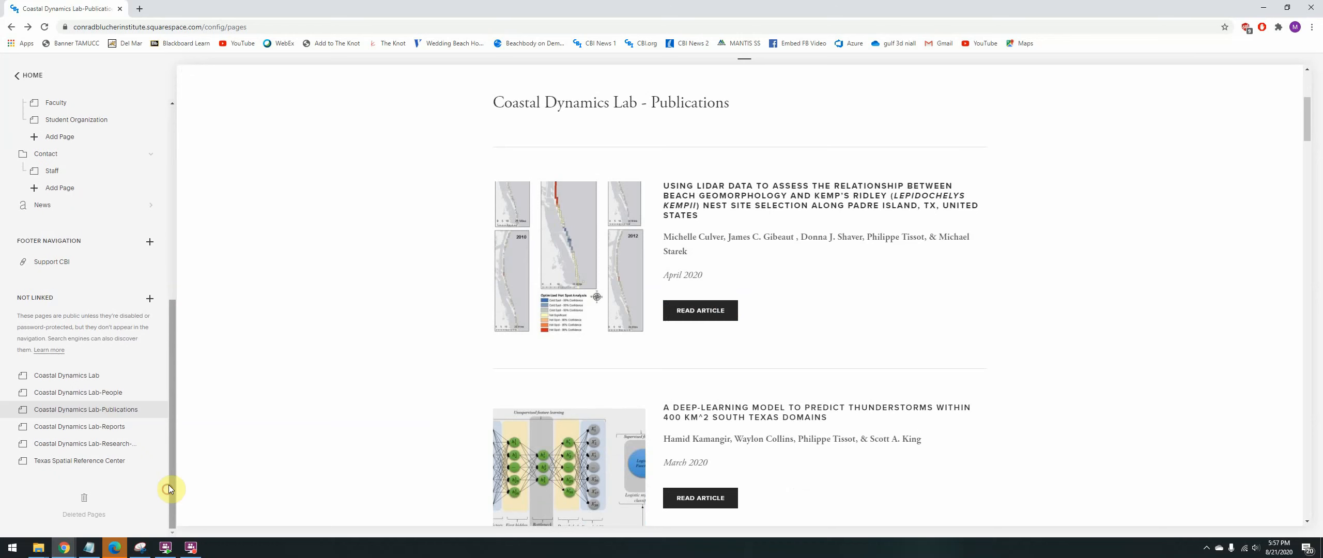
click(149, 301)
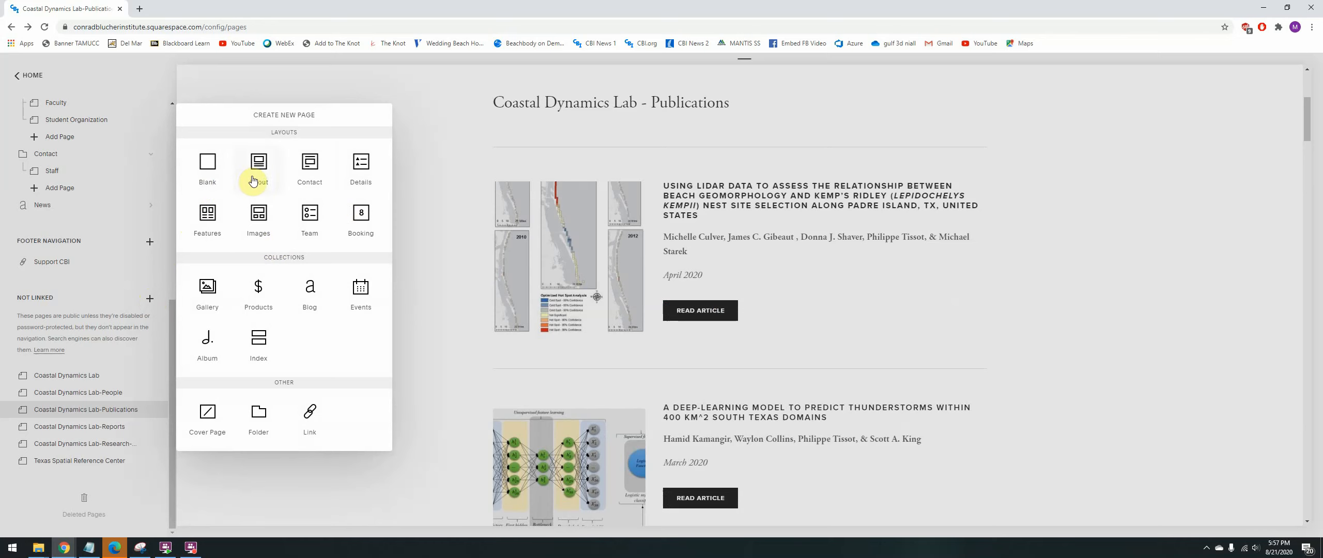
click(207, 165)
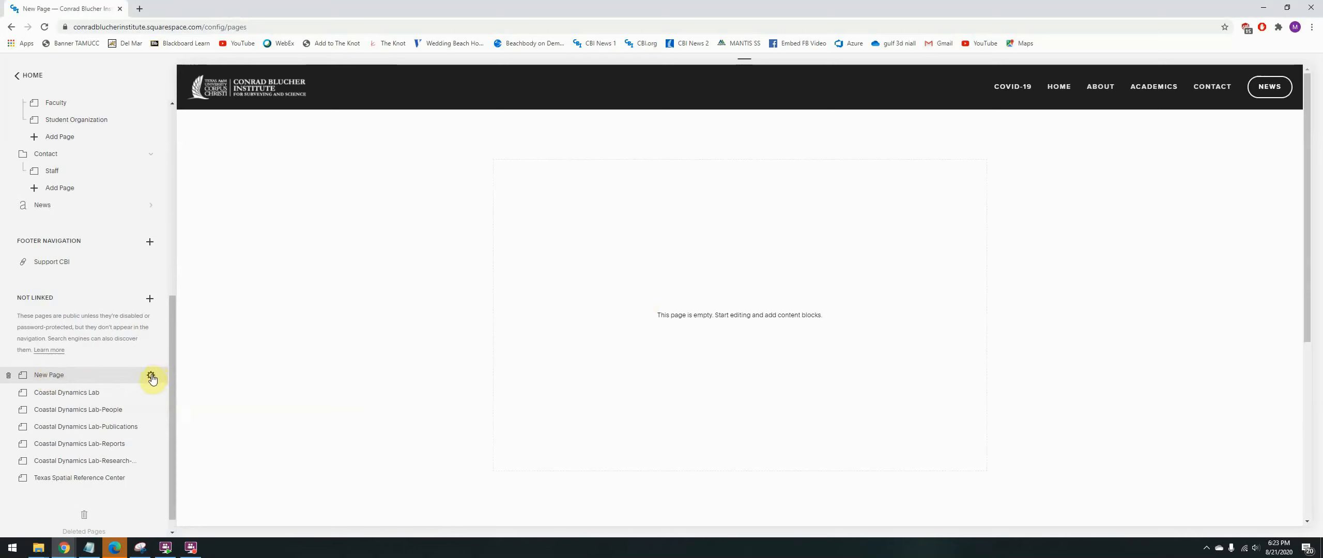
- Open the settings of the new blank page and load conradblucherinstitute.org in a new browser tab
click(151, 378)
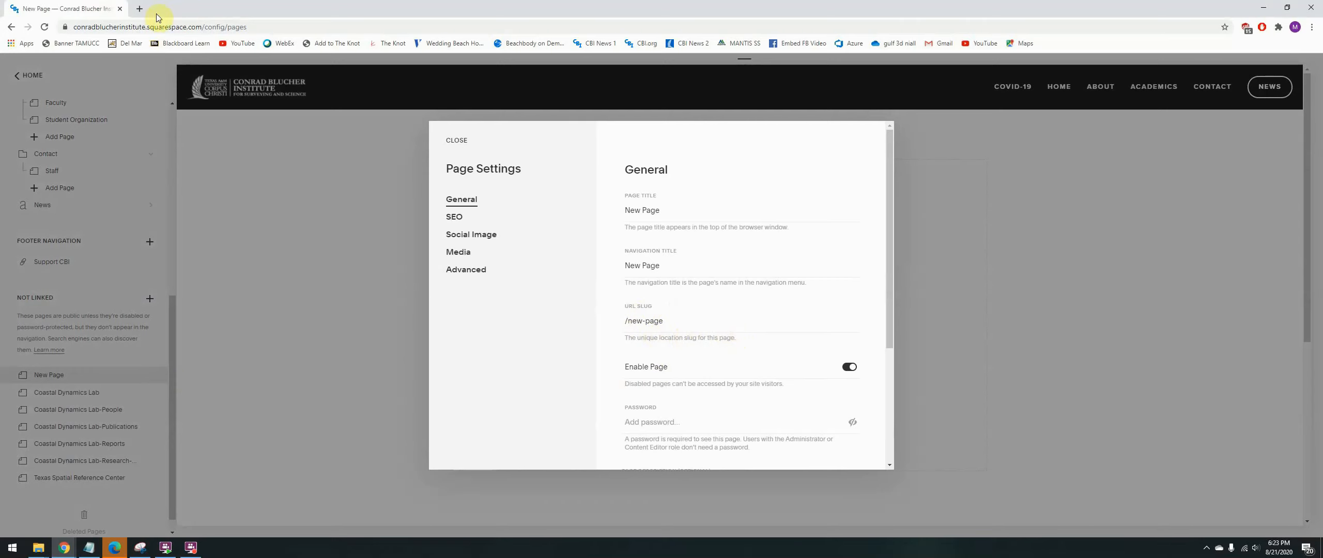
click(139, 8)
text(conradblucherinstitute.org)
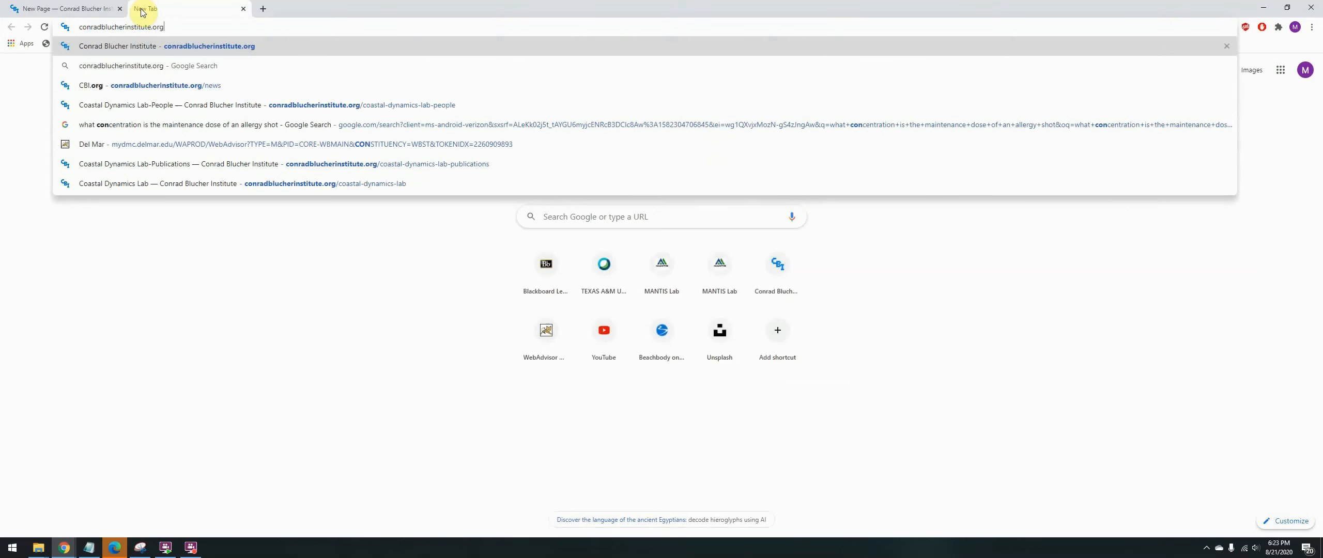
key(Return)
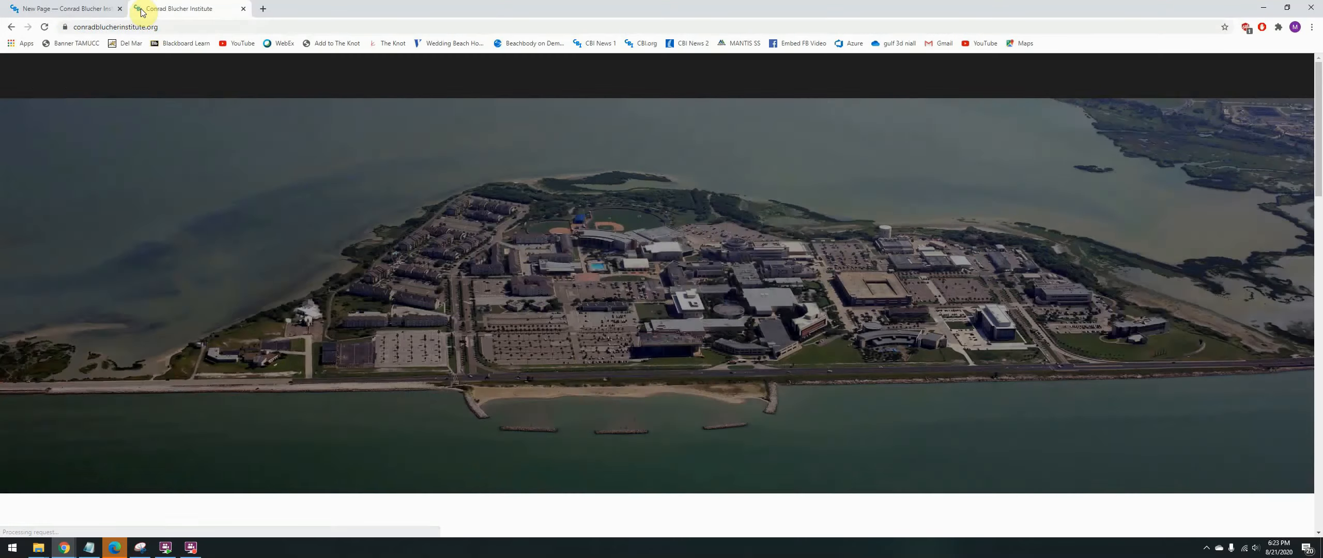
- Copy the new page's URL slug and append it to the site address to load conradblucherinstitute.org/new-page
click(71, 8)
drag(685, 312, 606, 319)
key(ctrl+c)
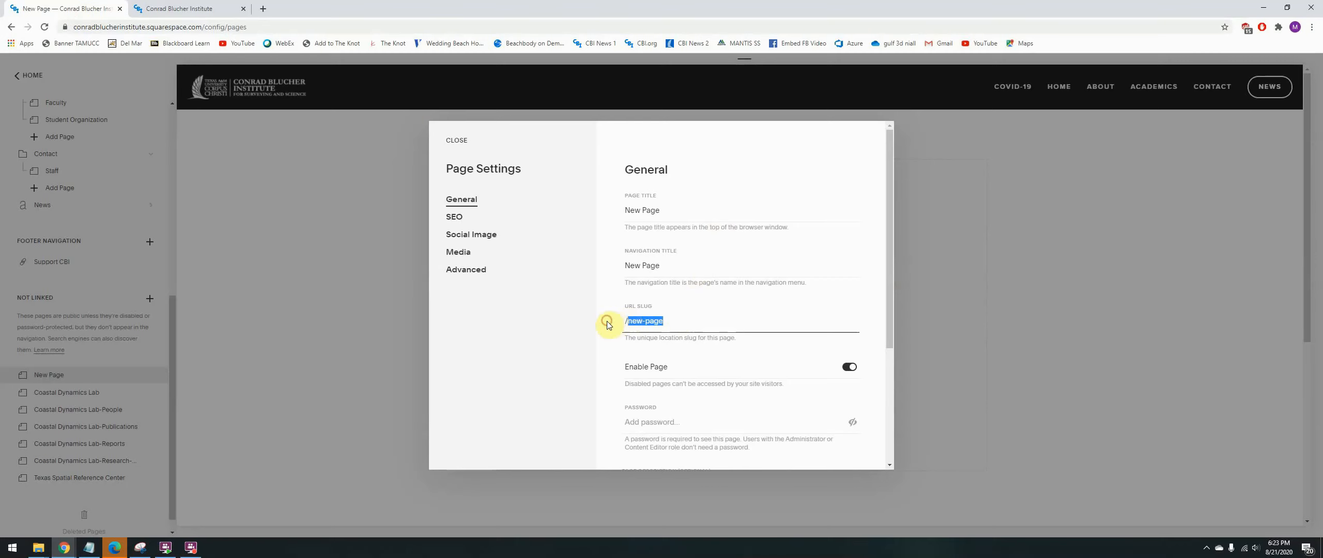
click(209, 6)
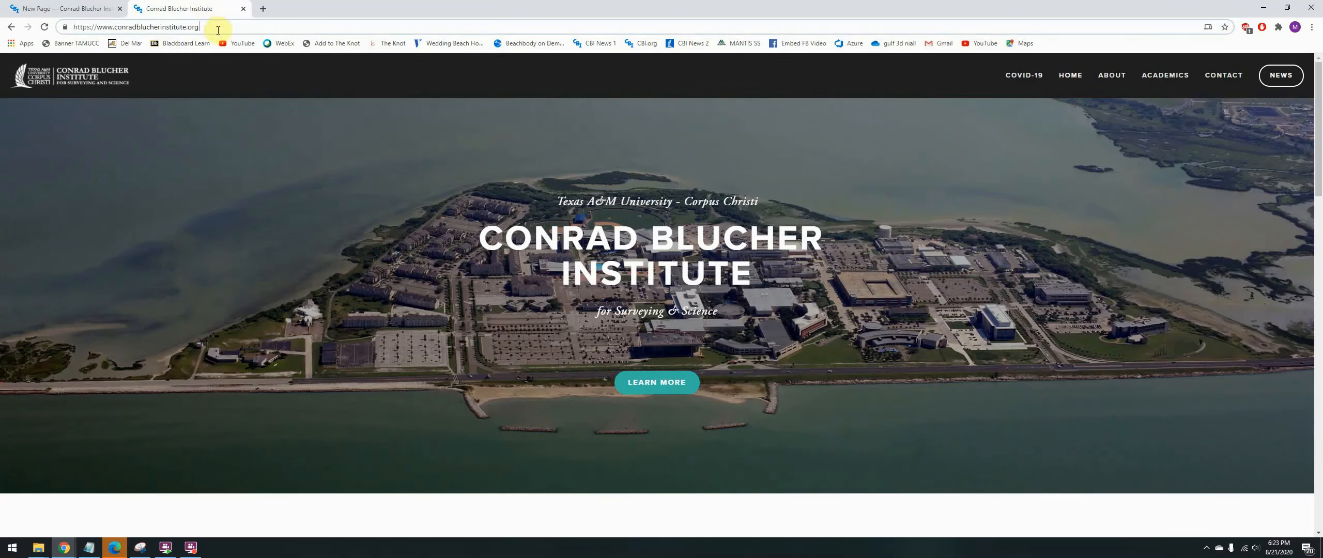
click(215, 27)
key(ctrl+v)
click(206, 27)
text(/)
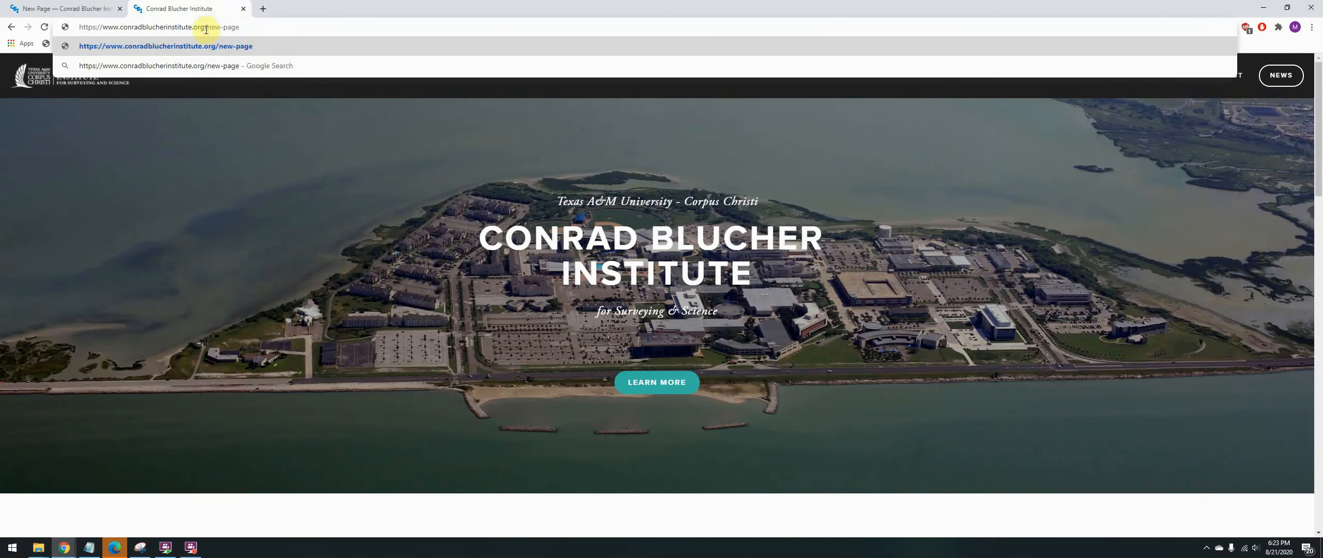
key(Return)
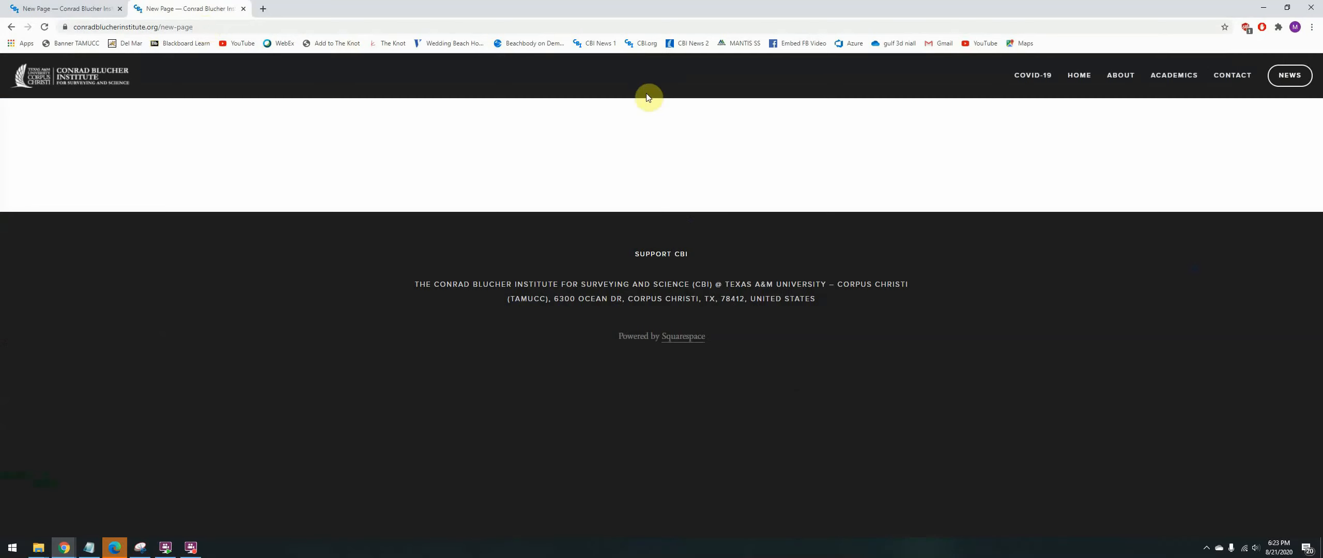
- Close the new page's settings in the editor and select the URL slug in the Coastal Dynamics Lab page's settings
click(62, 7)
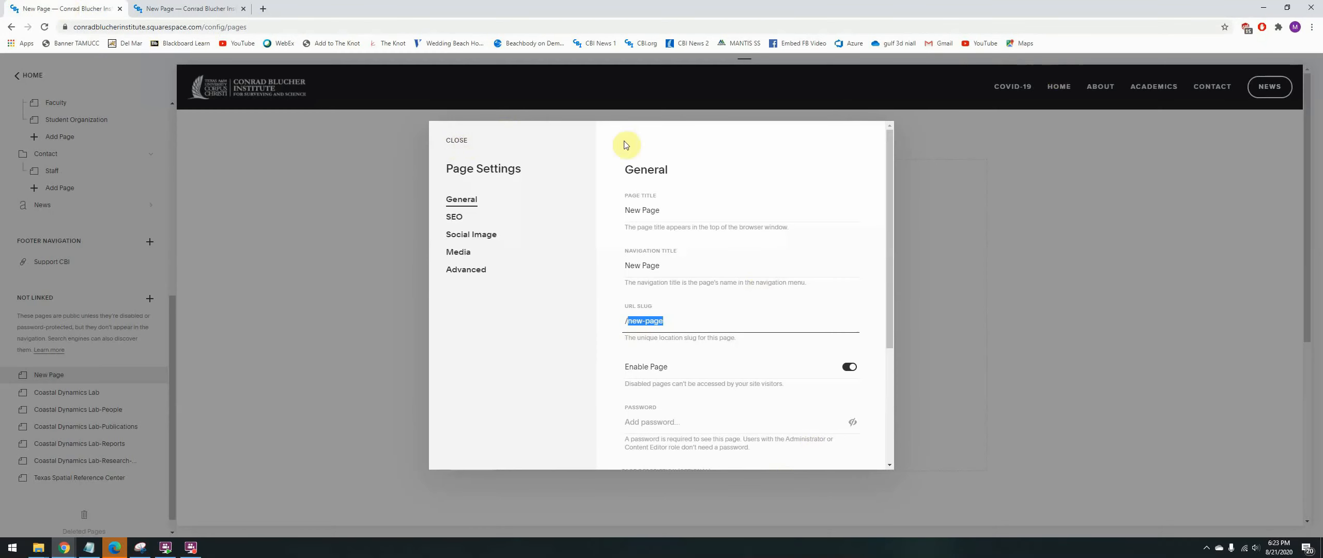
click(456, 140)
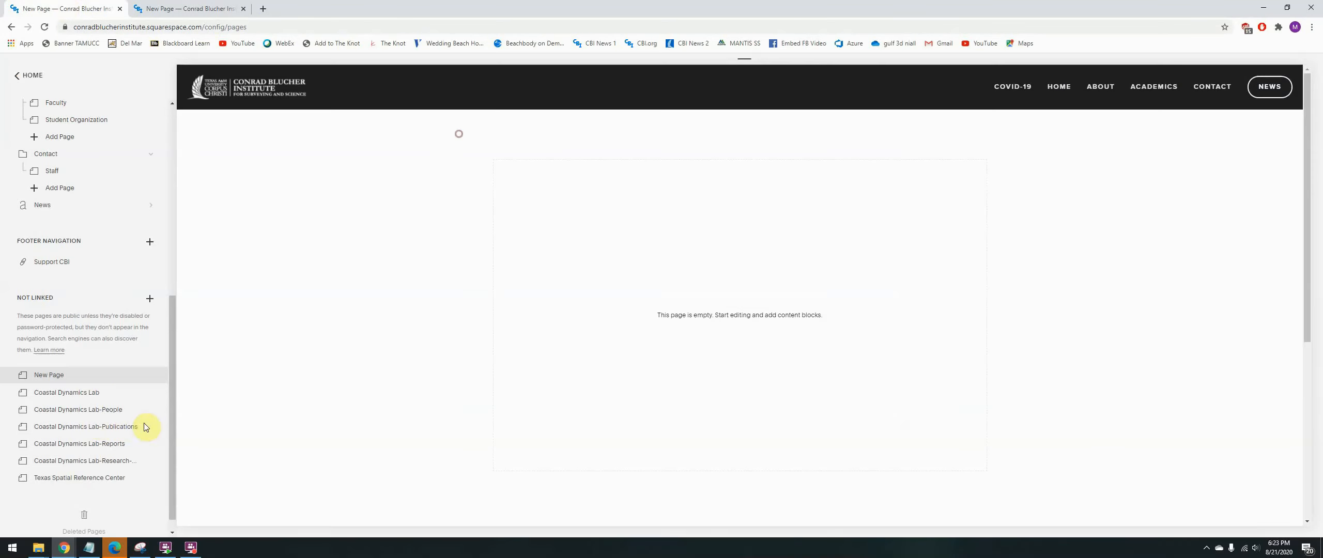
click(89, 397)
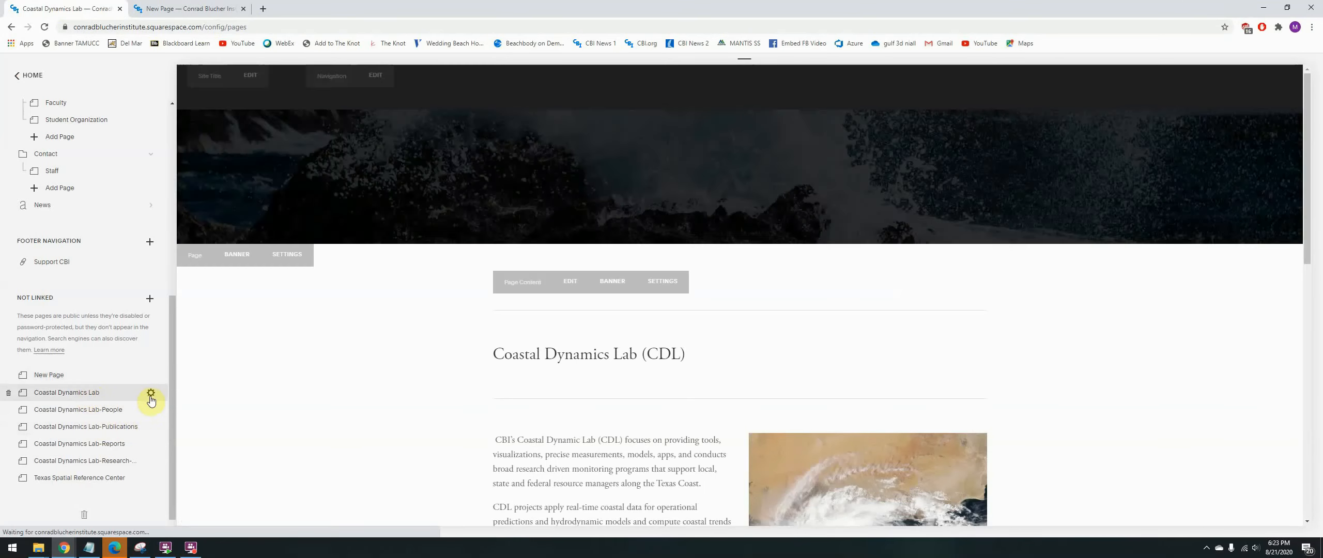
click(151, 394)
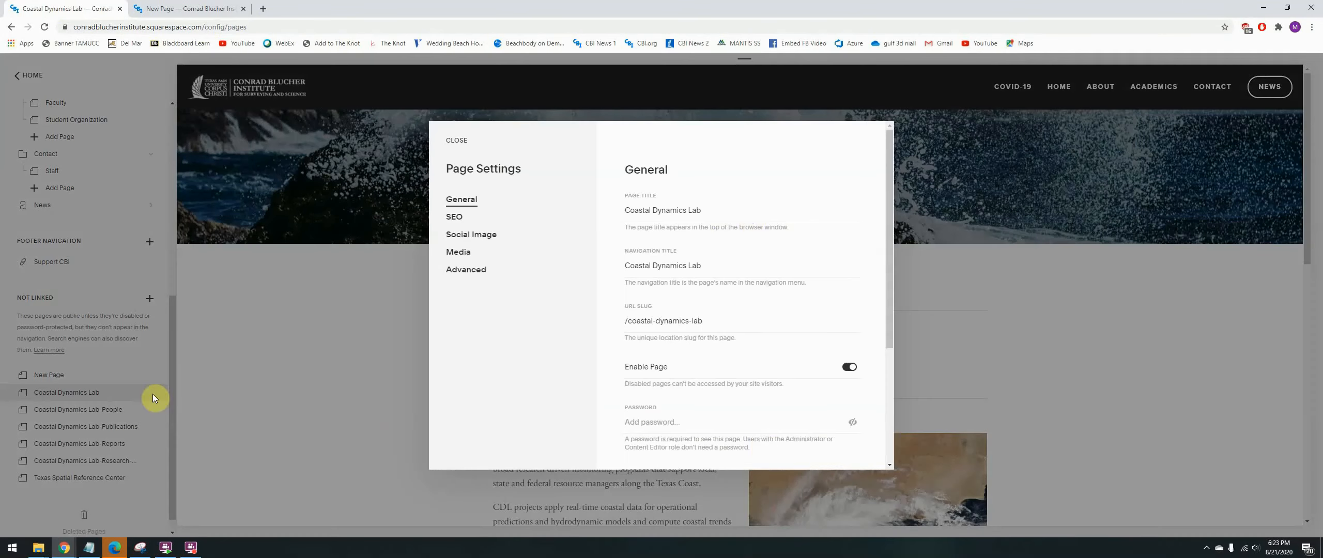
click(709, 318)
drag(709, 318, 623, 320)
key(ctrl+c)
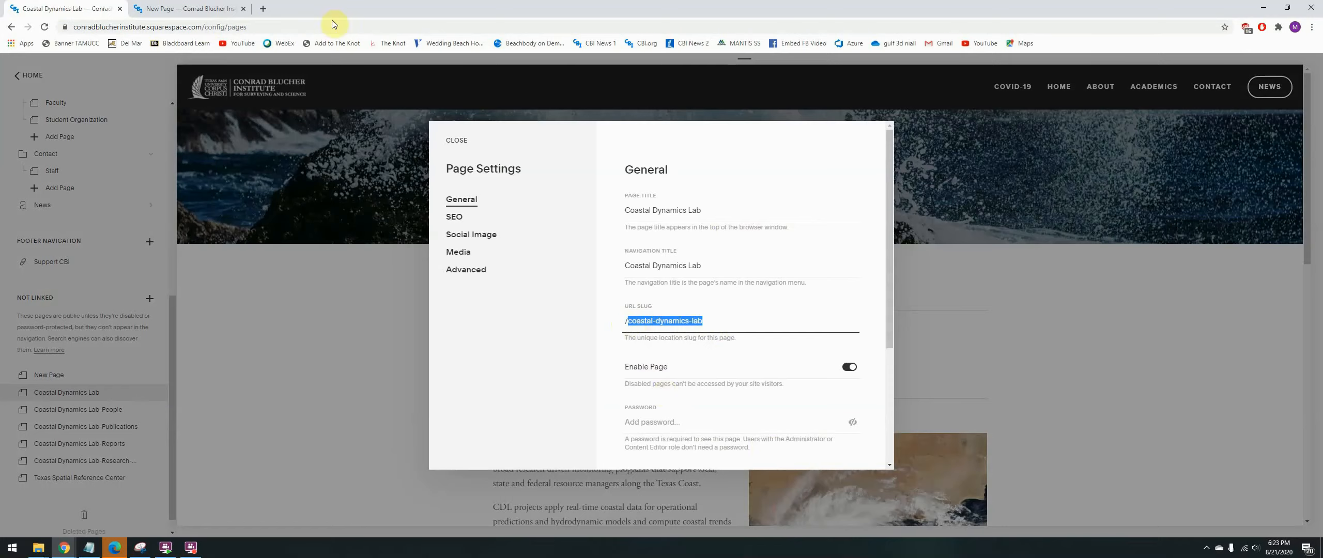
- Replace the slug in the live site's address with coastal-dynamics-lab and load that page
click(216, 9)
click(209, 28)
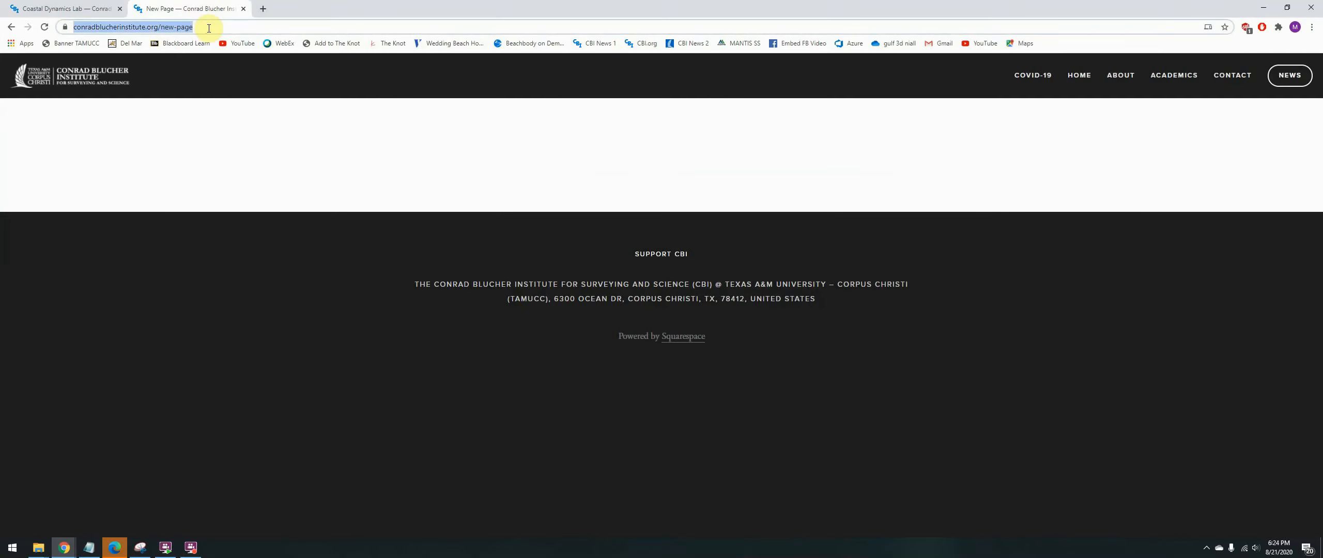
click(208, 28)
key(BackSpace)
key(BackSpace)
key(BackSpace)
key(BackSpace)
key(BackSpace)
key(BackSpace)
key(BackSpace)
key(BackSpace)
key(ctrl+v)
key(Return)
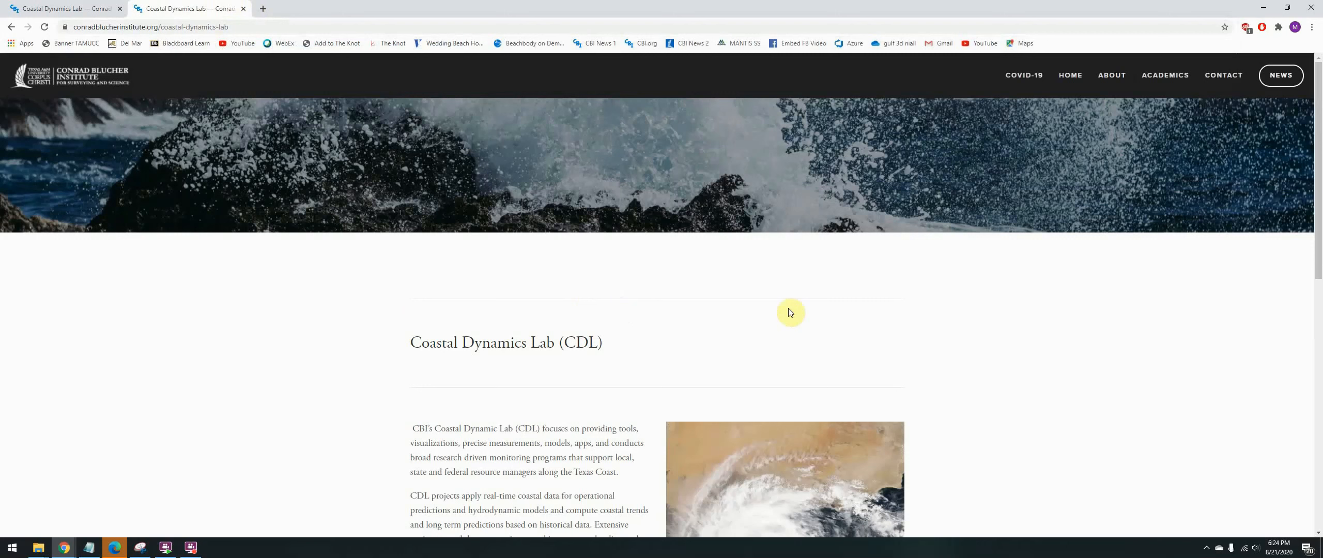
- Go to the live site's Research Labs page and view the Coastal Dynamics Lab's Learn More link in a new tab
mouse_move(1112, 77)
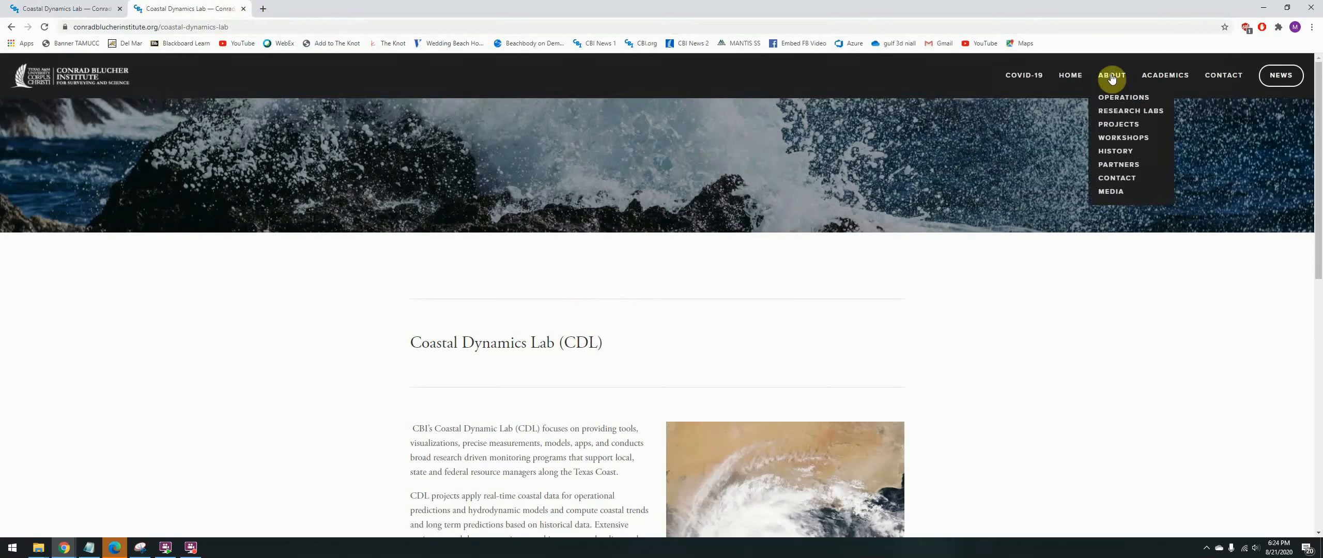
click(1122, 111)
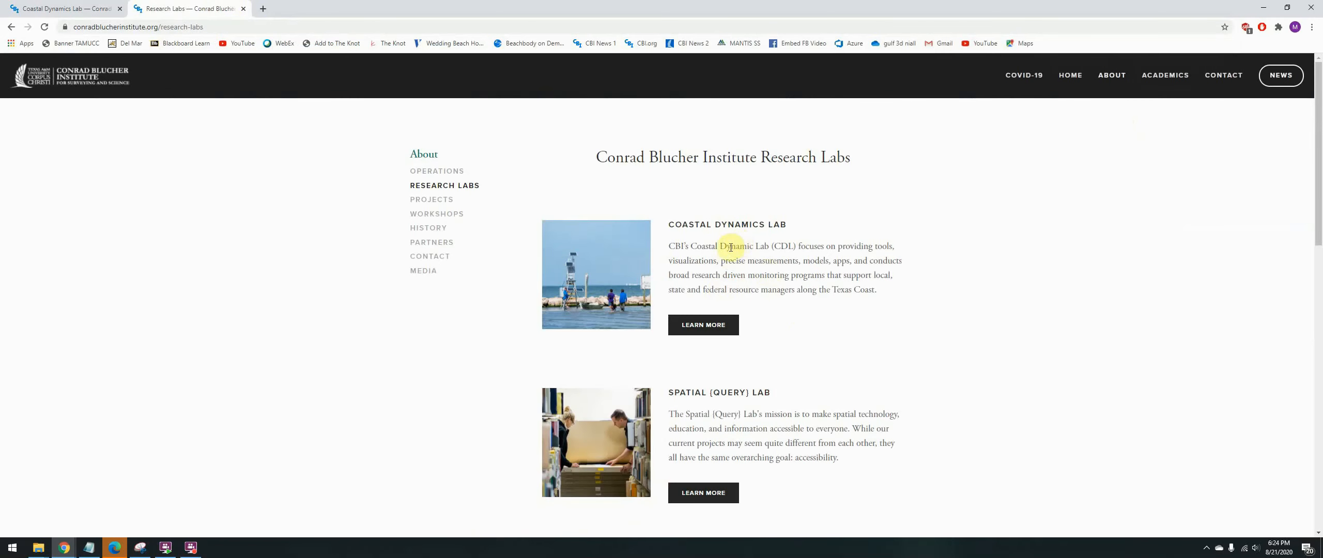
middle_click(703, 325)
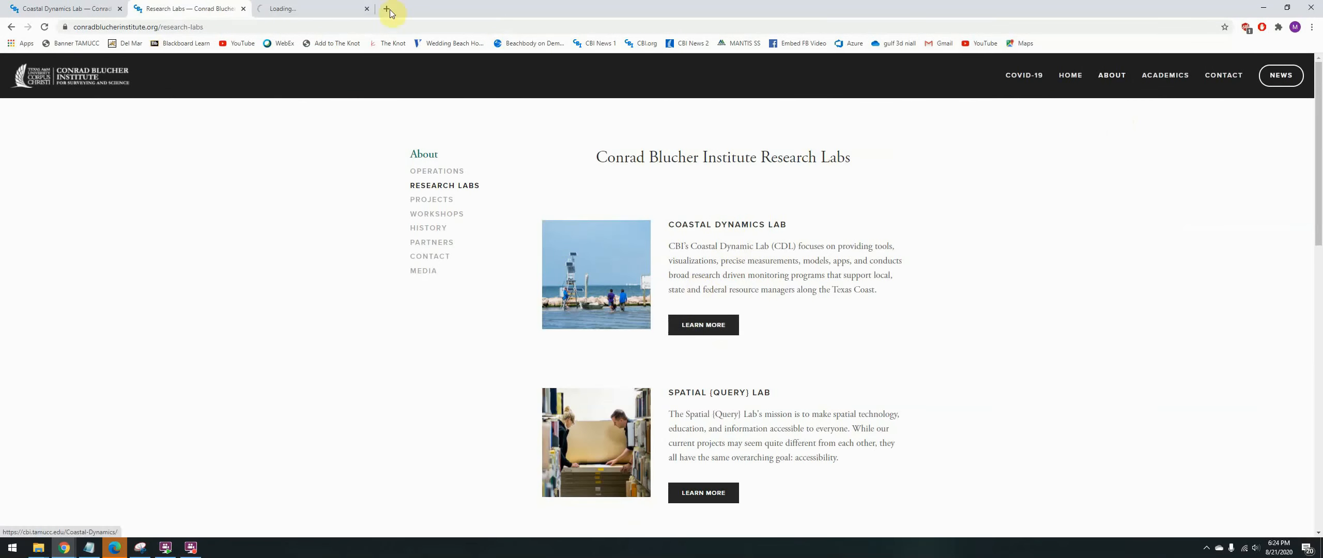
click(319, 15)
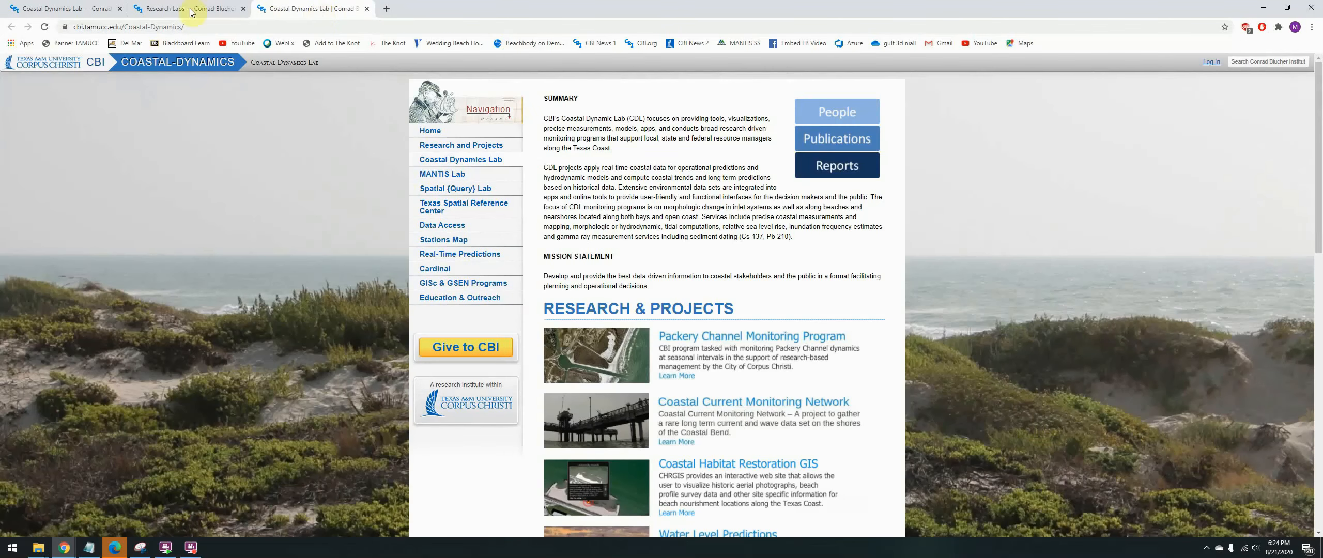
- Open the Coastal Dynamics Lab image link from Research Labs in another tab and select its web address
click(191, 11)
middle_click(594, 288)
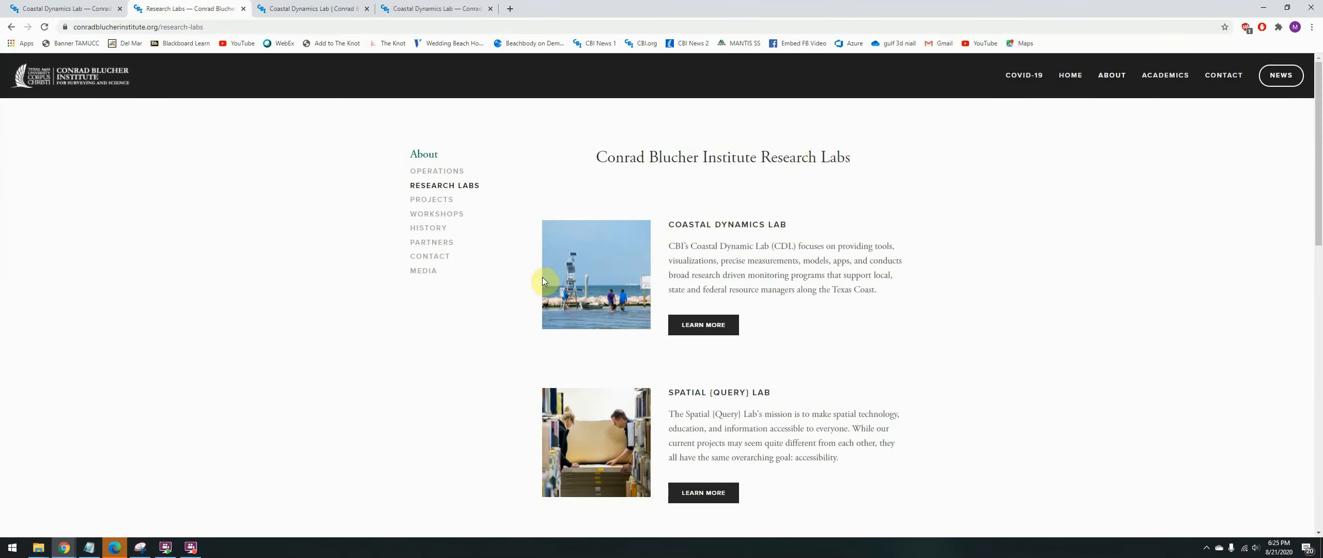
click(413, 8)
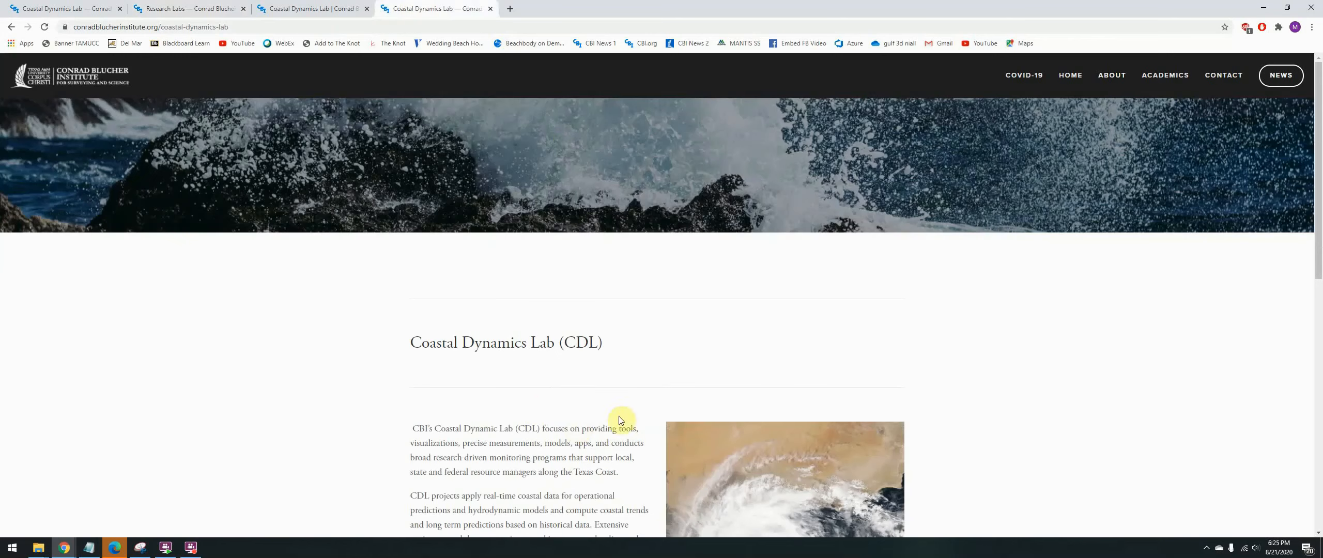
click(237, 30)
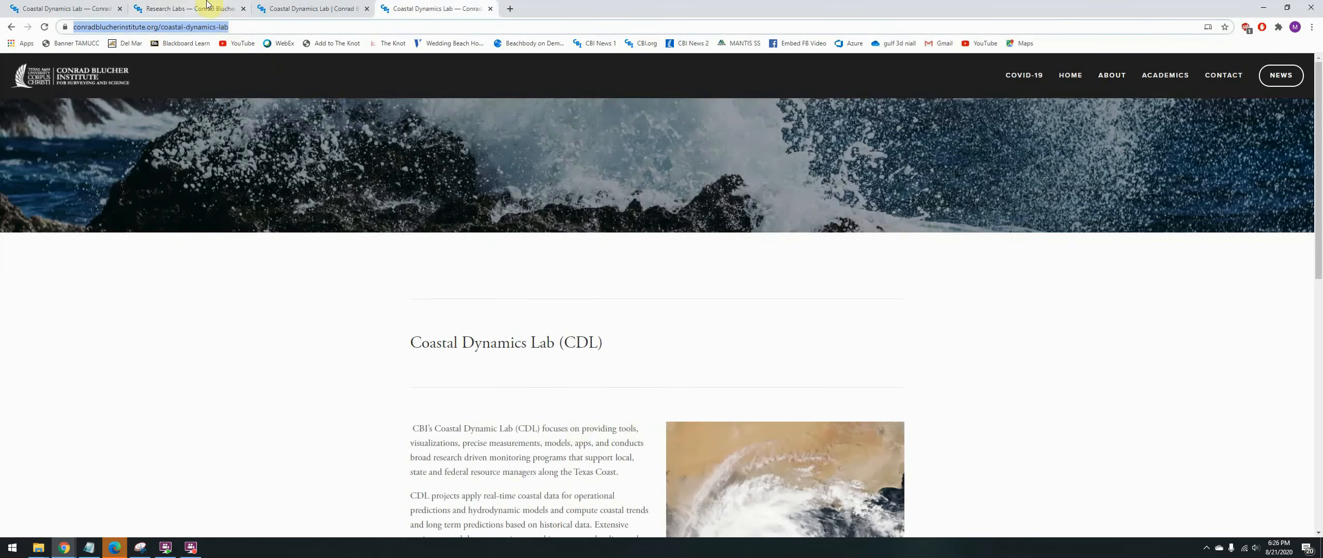
- Check the Coastal Dynamics Lab's Learn More link on Research Labs again and compare the two open lab pages
click(225, 6)
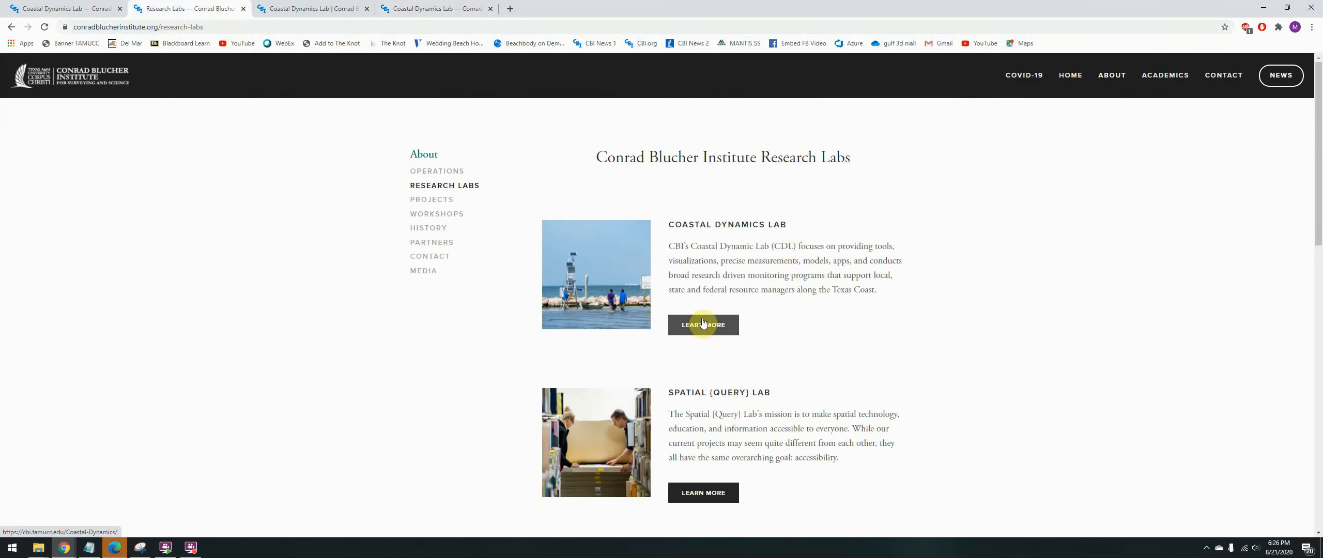
click(702, 327)
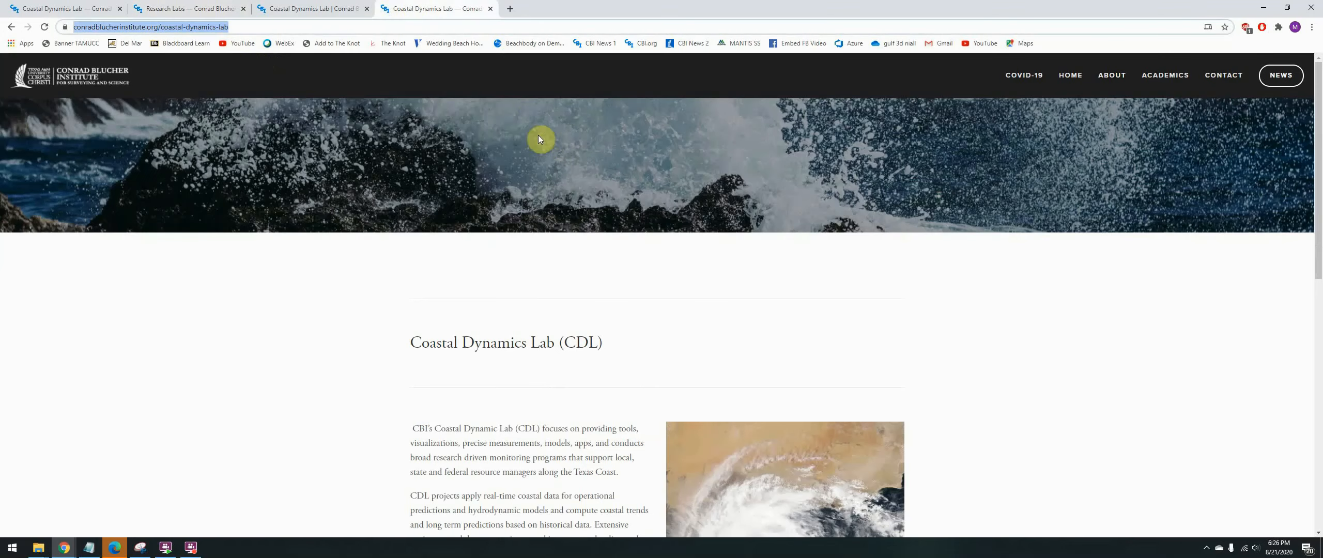
click(303, 7)
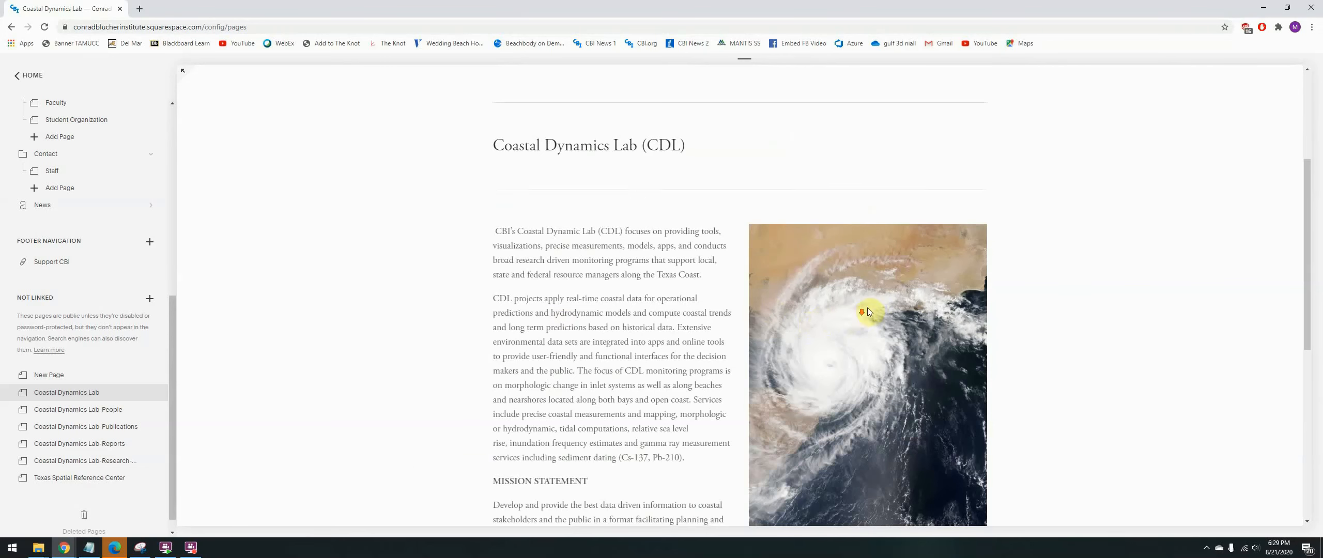
- Review the Coastal Dynamics Lab page in the site editor, open its page content for editing and start adding a content block
scroll(840, 342, down, 2)
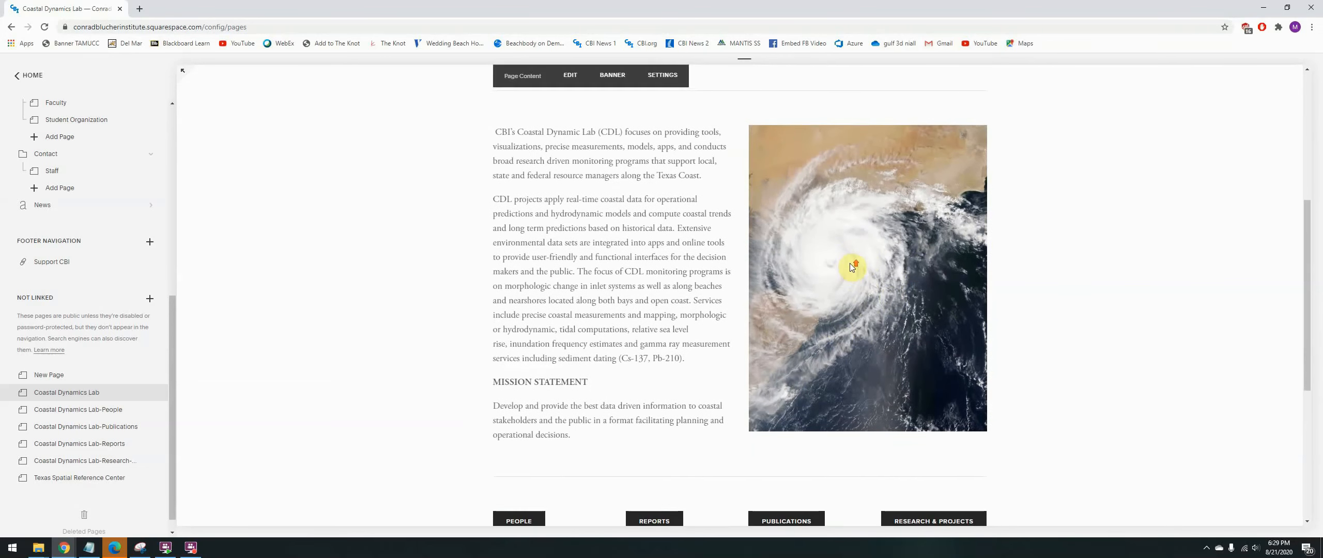
scroll(858, 266, up, 1)
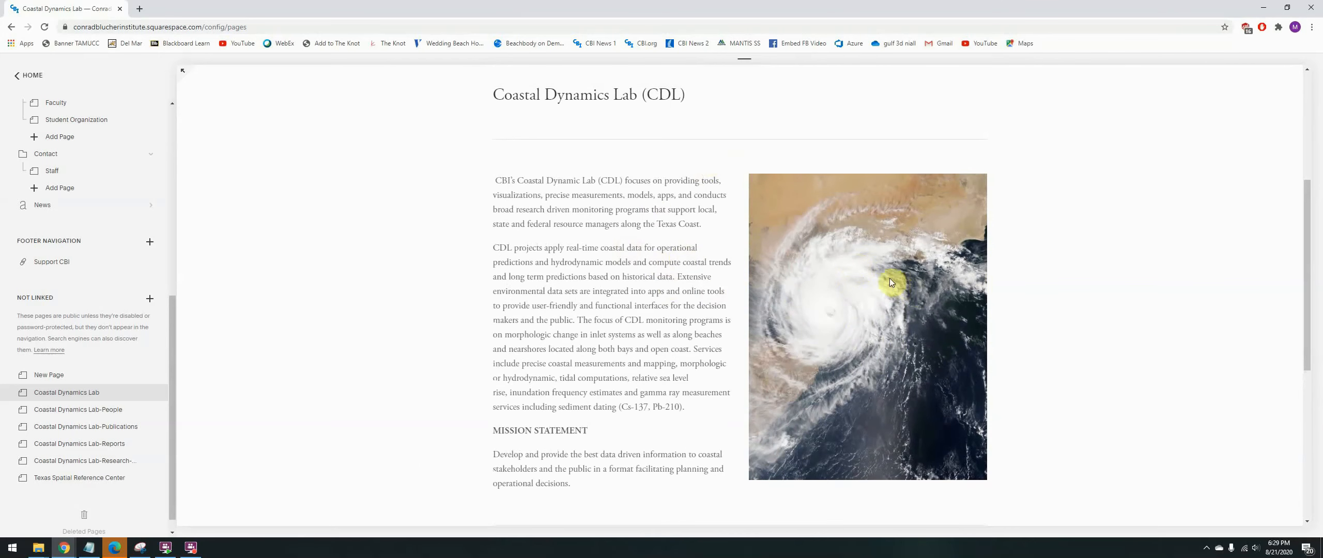
scroll(721, 212, up, 1)
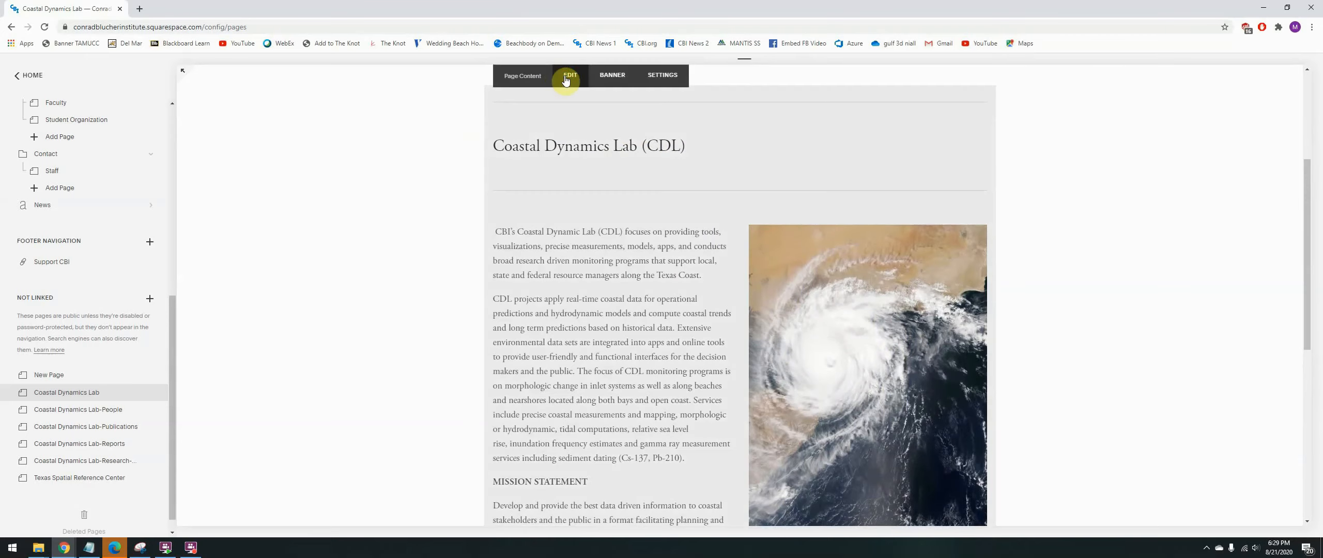
click(569, 83)
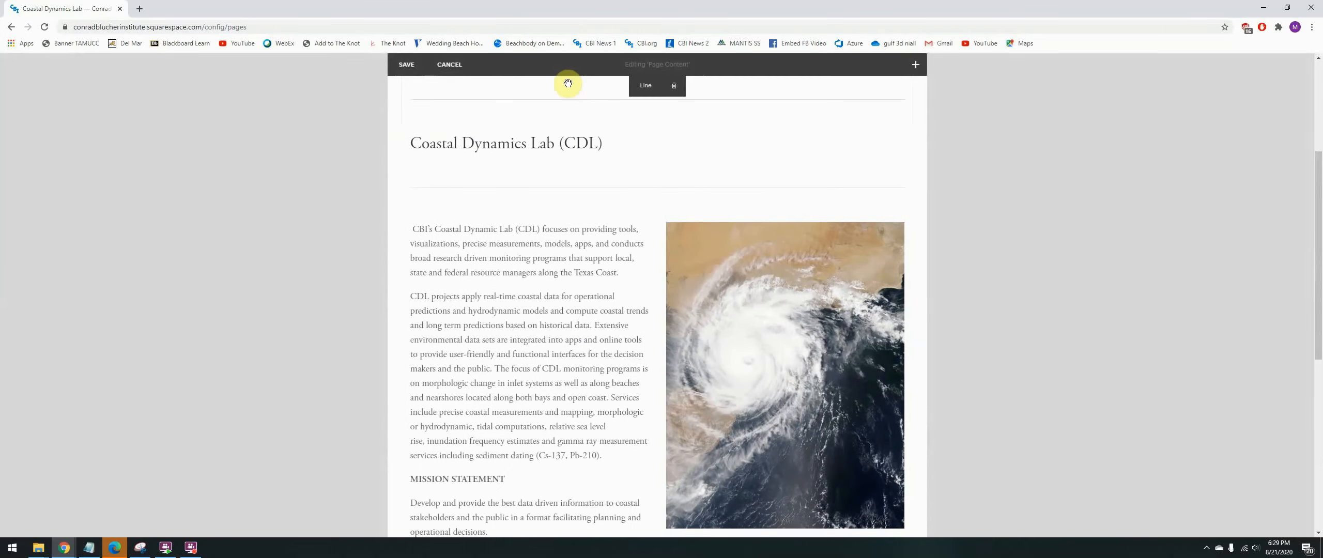
click(916, 64)
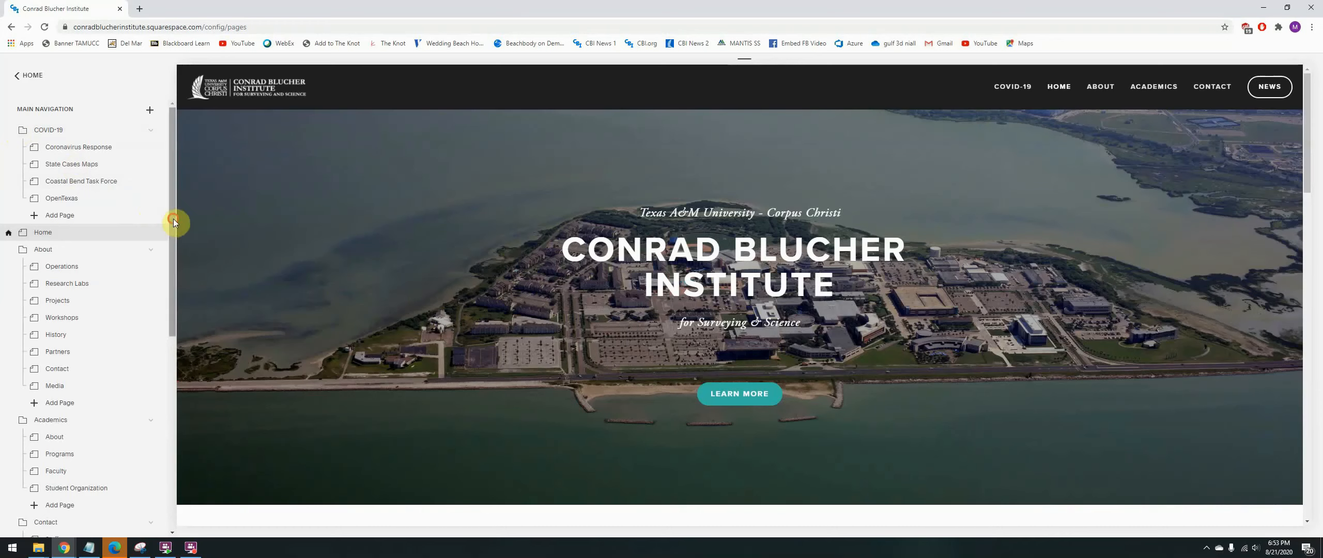
- Open the unlinked Coastal Dynamics Lab page in the site editor, review it and open its page content for editing
drag(175, 222, 173, 438)
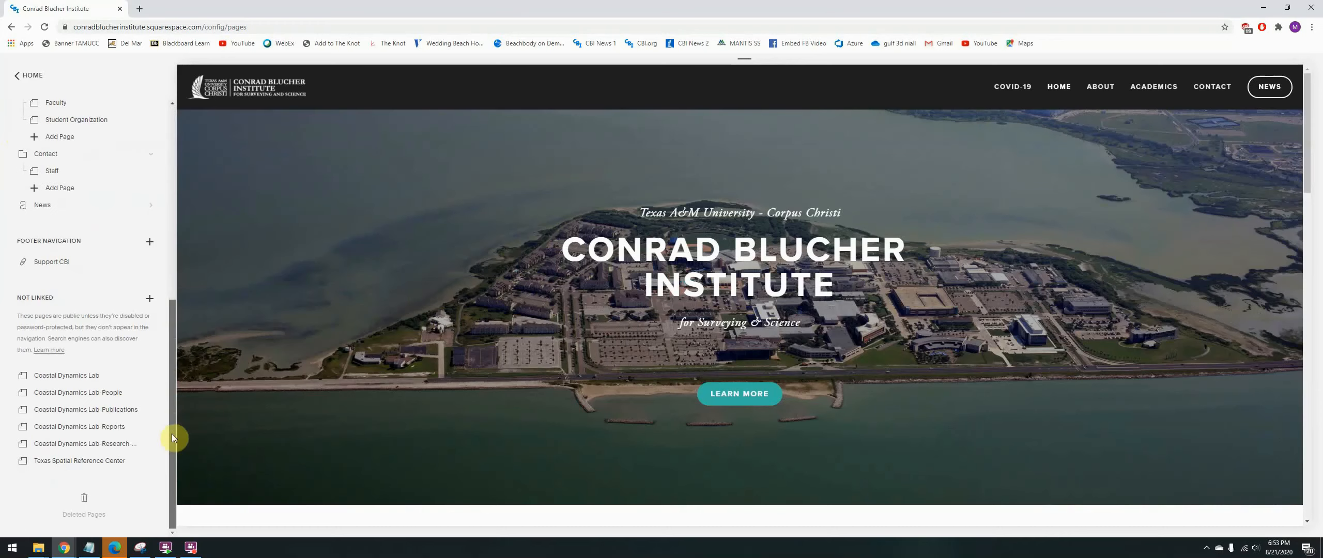
click(71, 382)
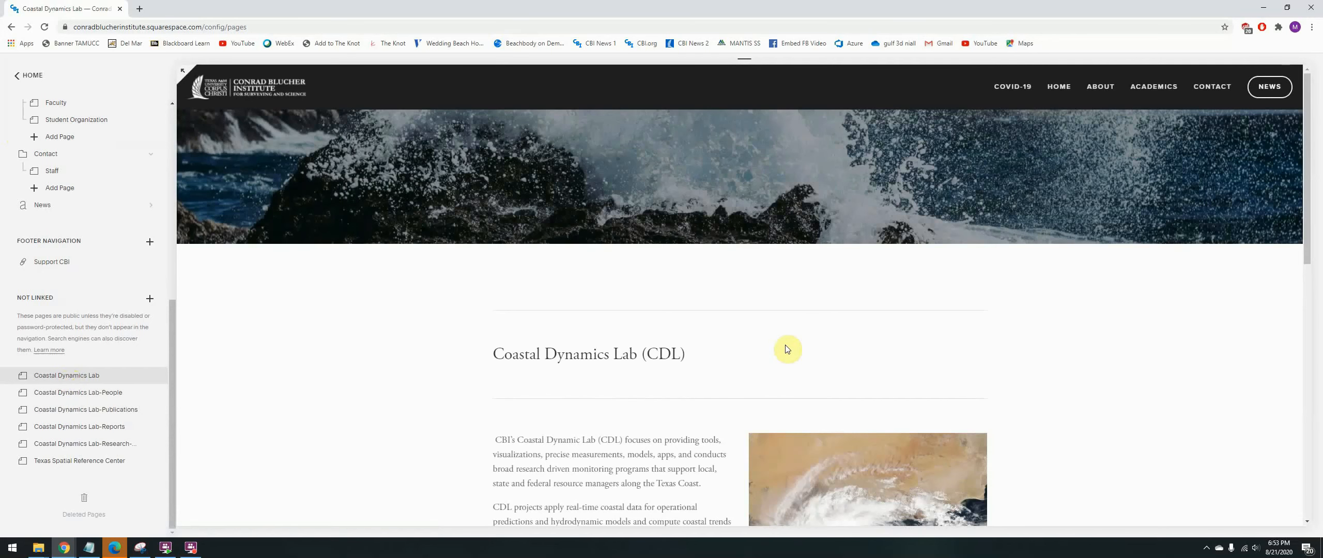
scroll(964, 309, down, 5)
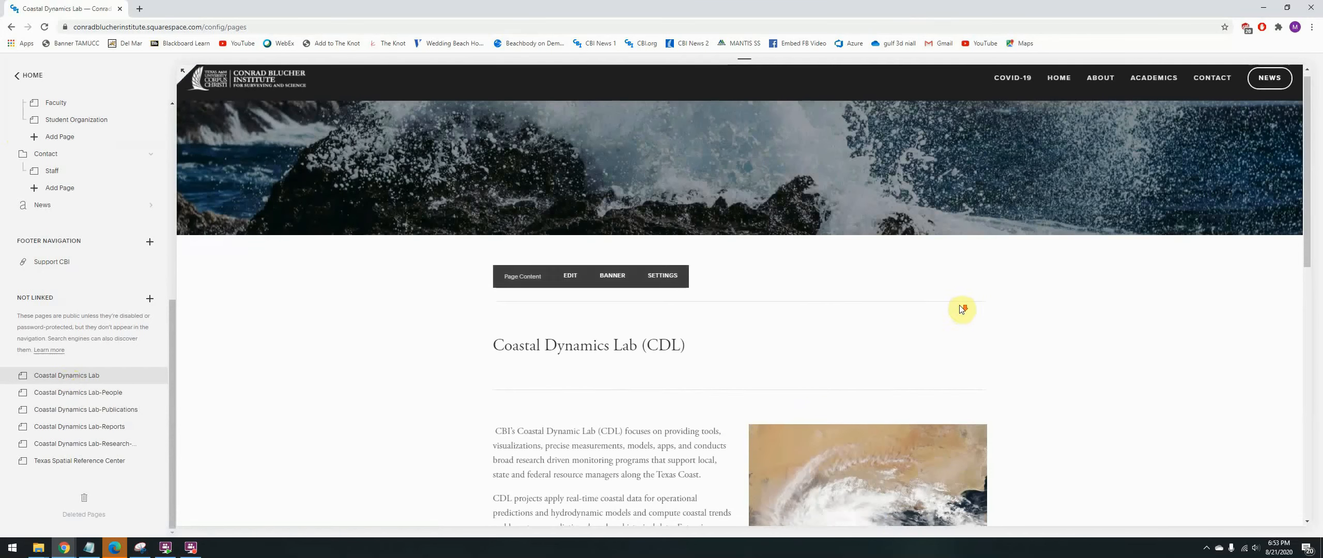
scroll(964, 306, down, 1)
scroll(964, 306, up, 1)
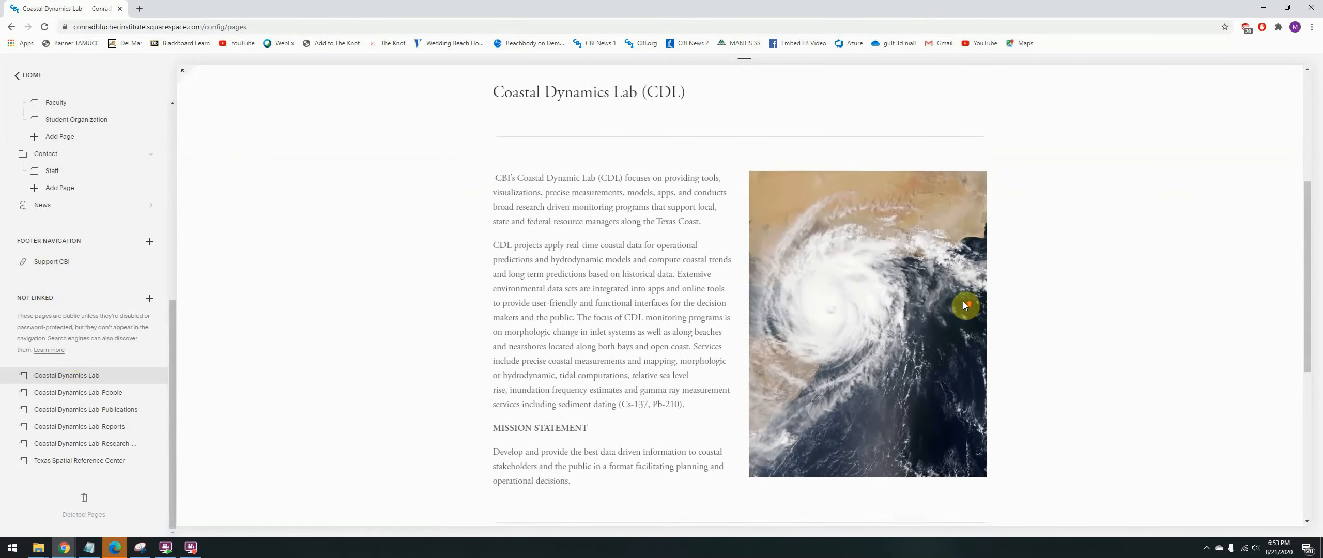
mouse_move(900, 295)
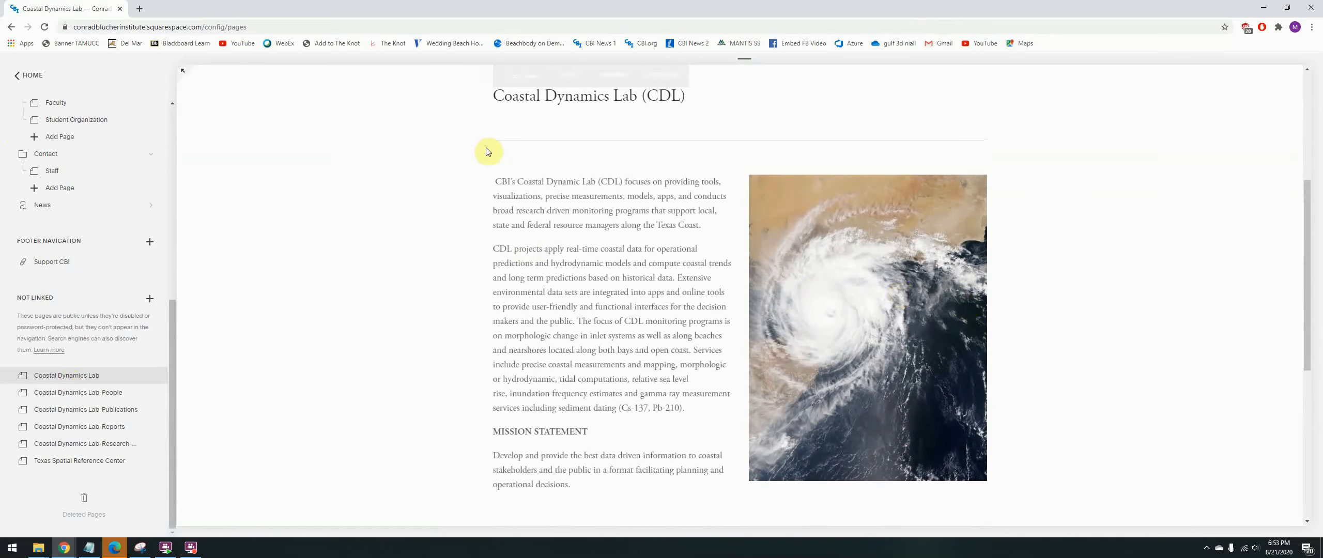
click(570, 75)
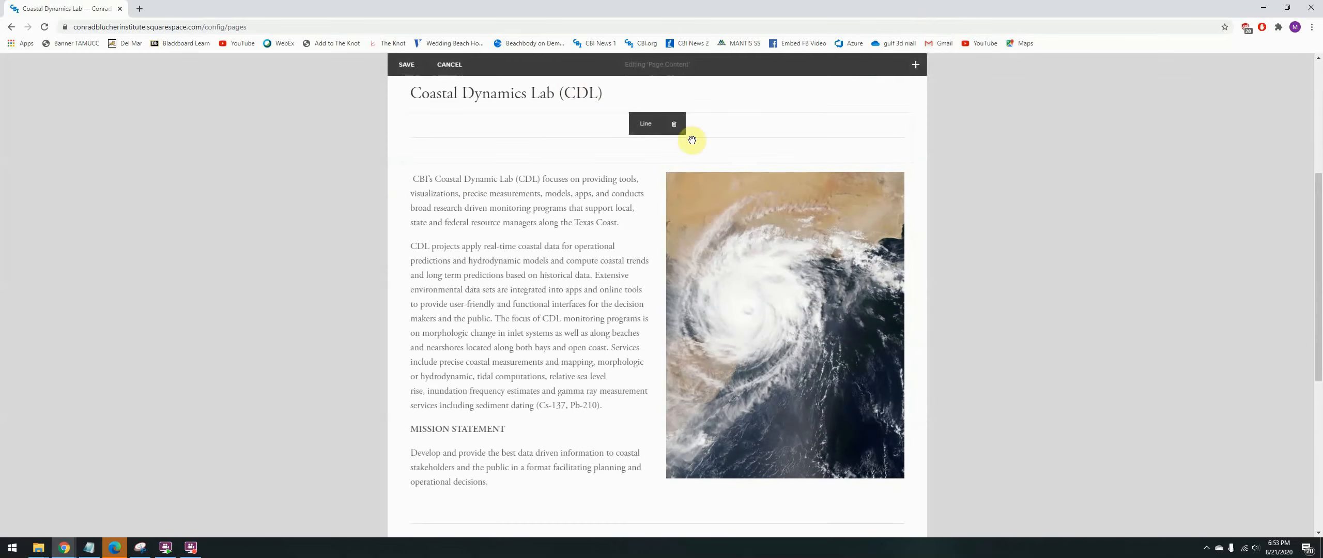
- Add a Slideshow gallery block to the Coastal Dynamics Lab page without uploading any images
click(916, 67)
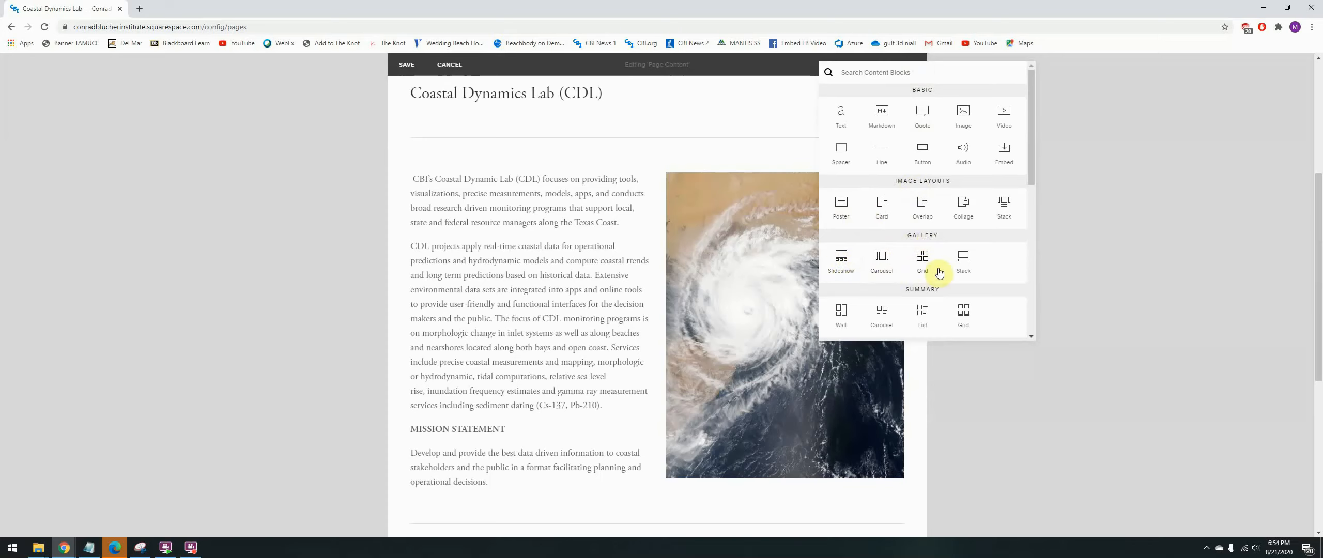
click(837, 275)
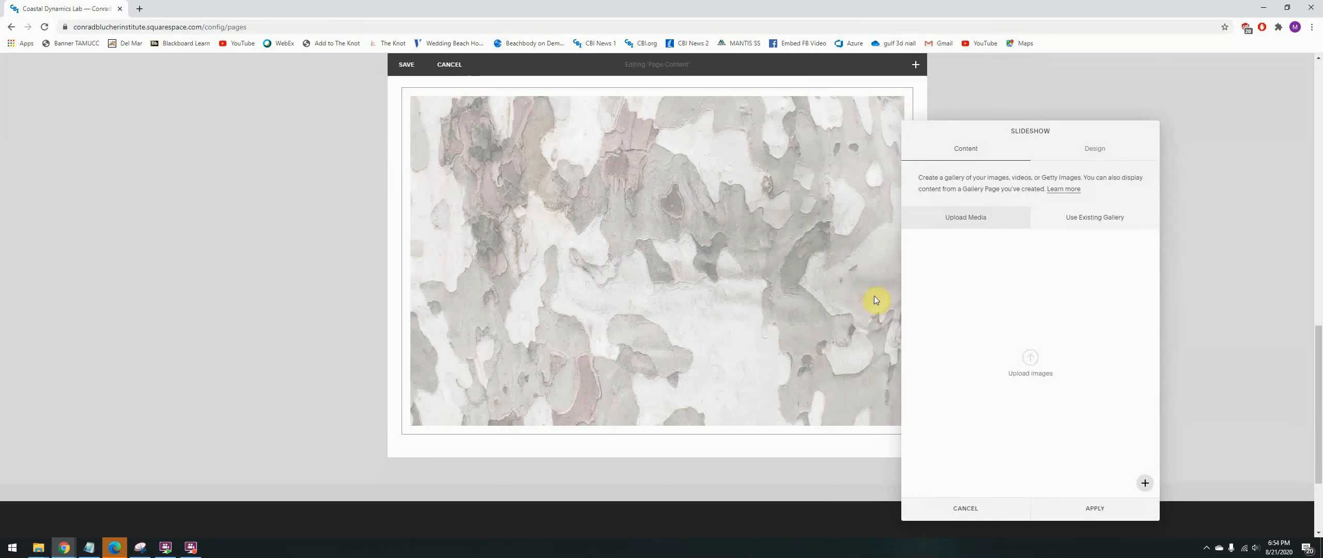
click(1026, 519)
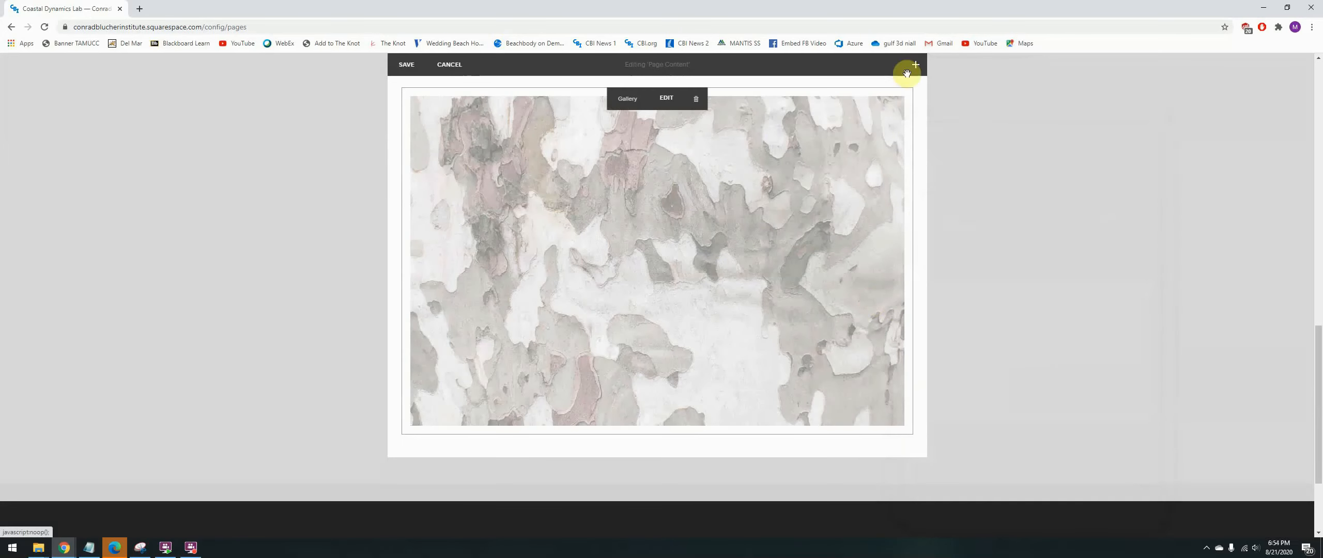
- Add a Carousel gallery block and a Grid gallery block beneath the slideshow to preview their layouts
click(907, 73)
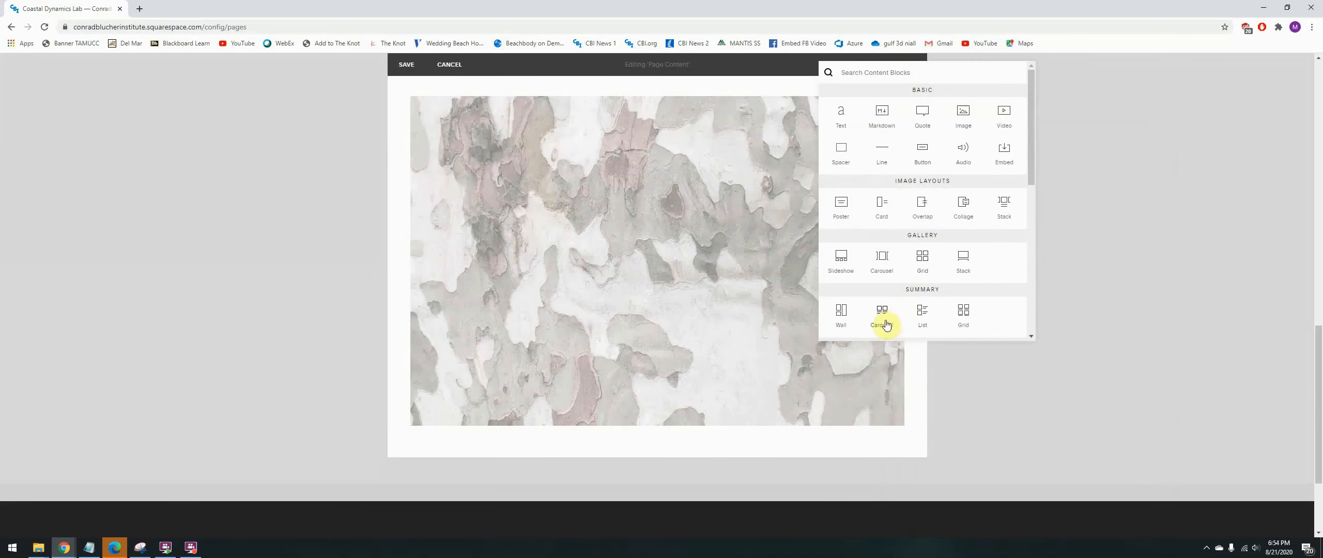
click(882, 259)
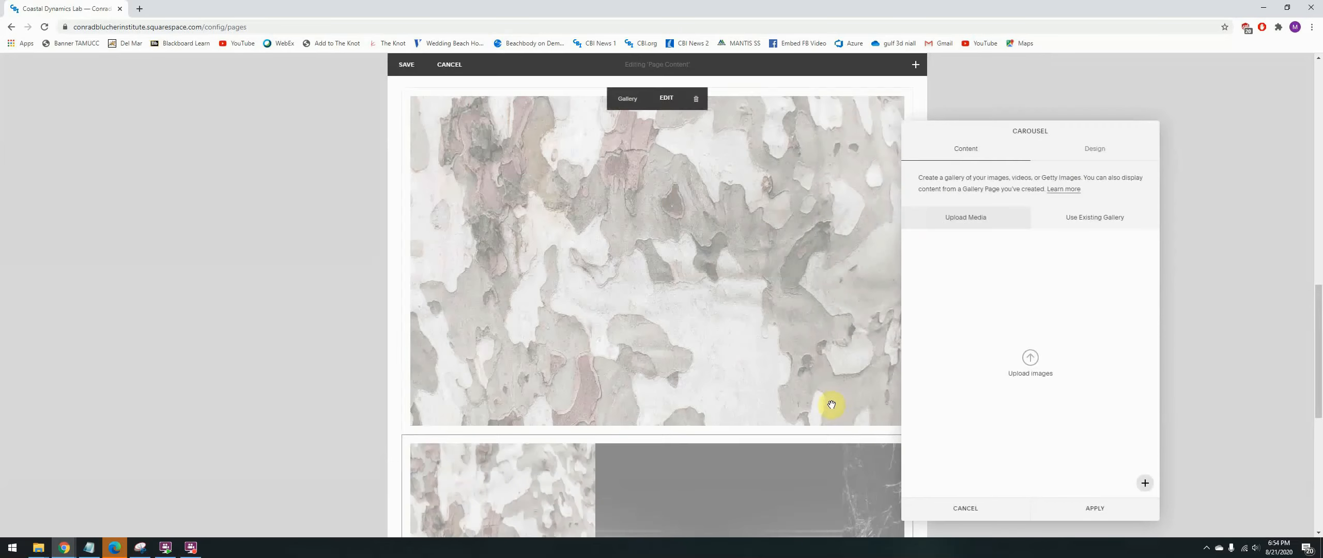
scroll(832, 405, down, 4)
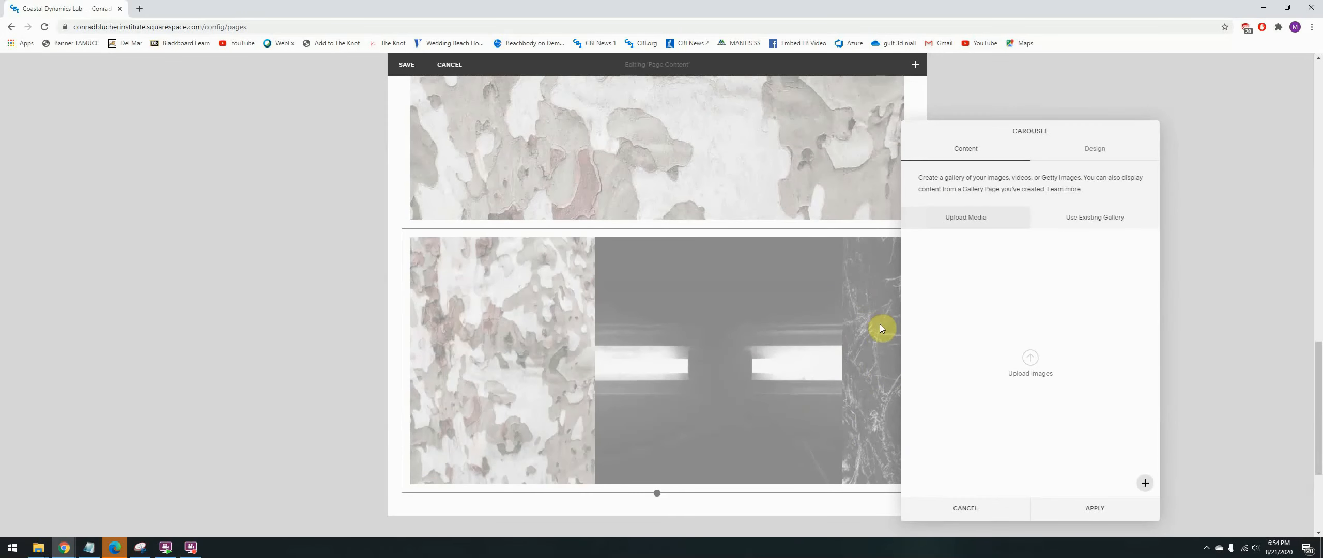
click(915, 64)
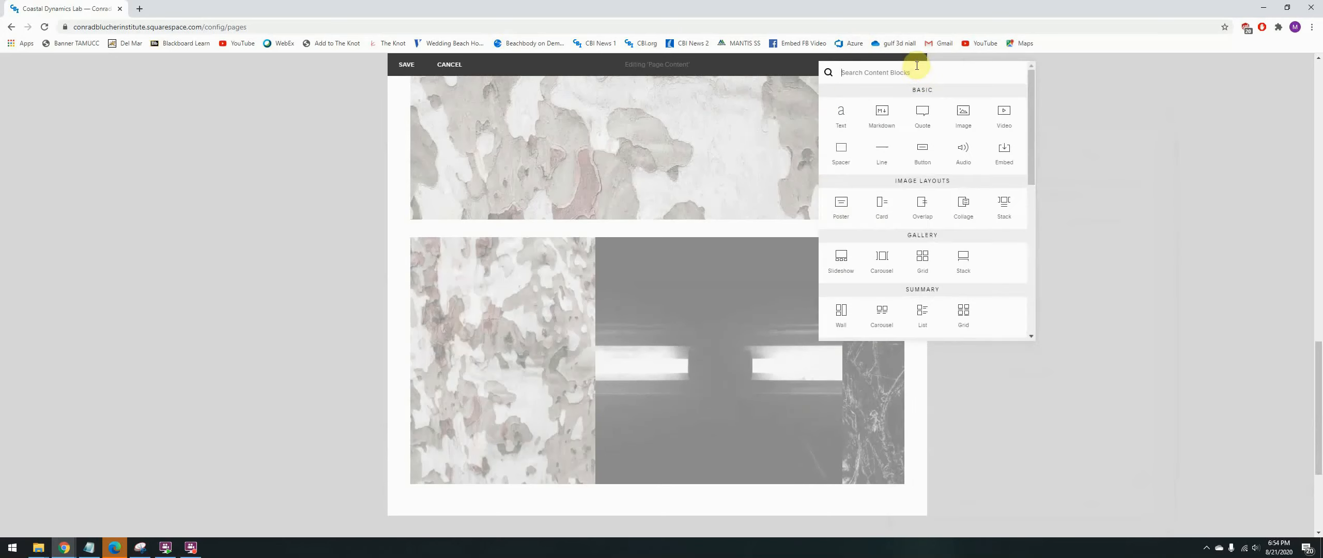
click(923, 263)
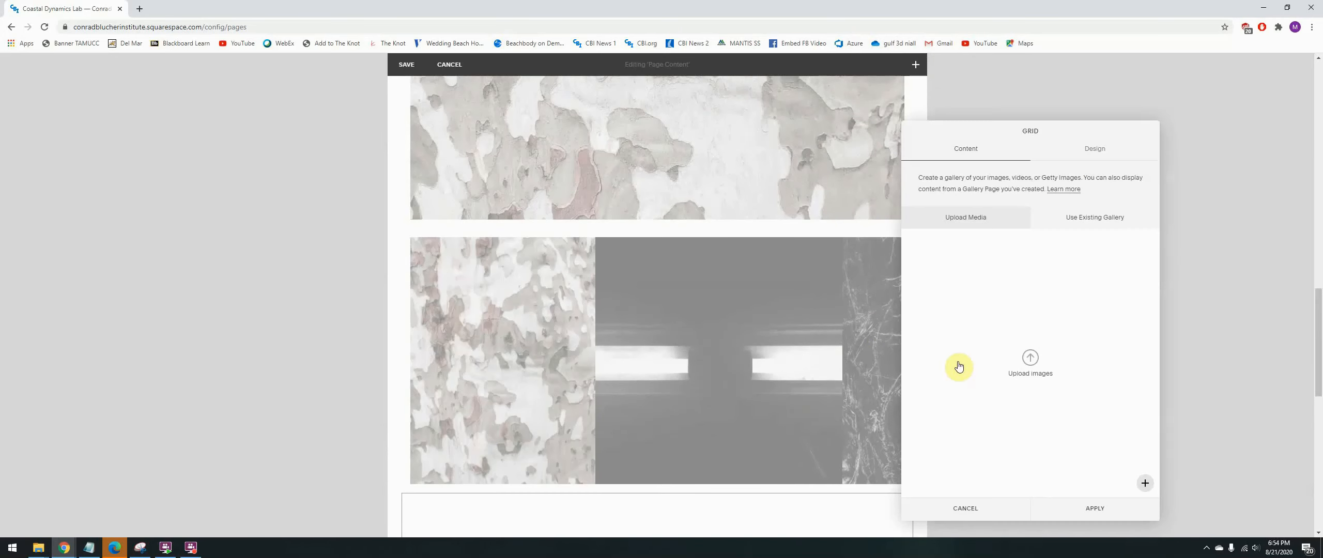
scroll(819, 435, down, 2)
scroll(817, 450, down, 5)
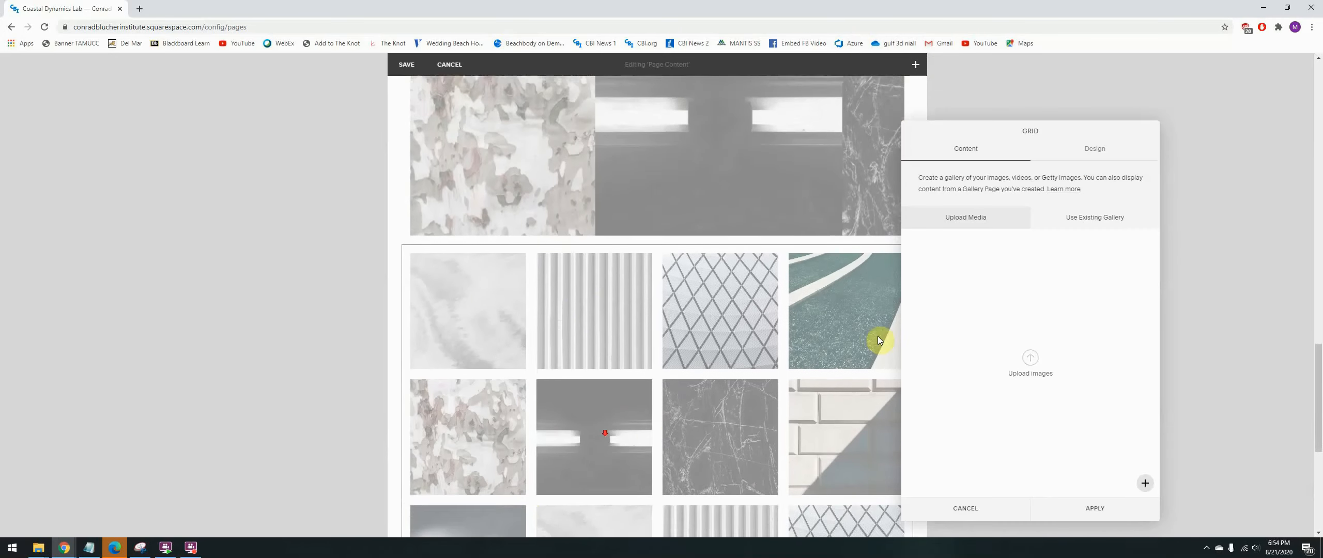
scroll(723, 388, down, 1)
- Add a Stack gallery block beneath the grid gallery and preview its layout
click(915, 64)
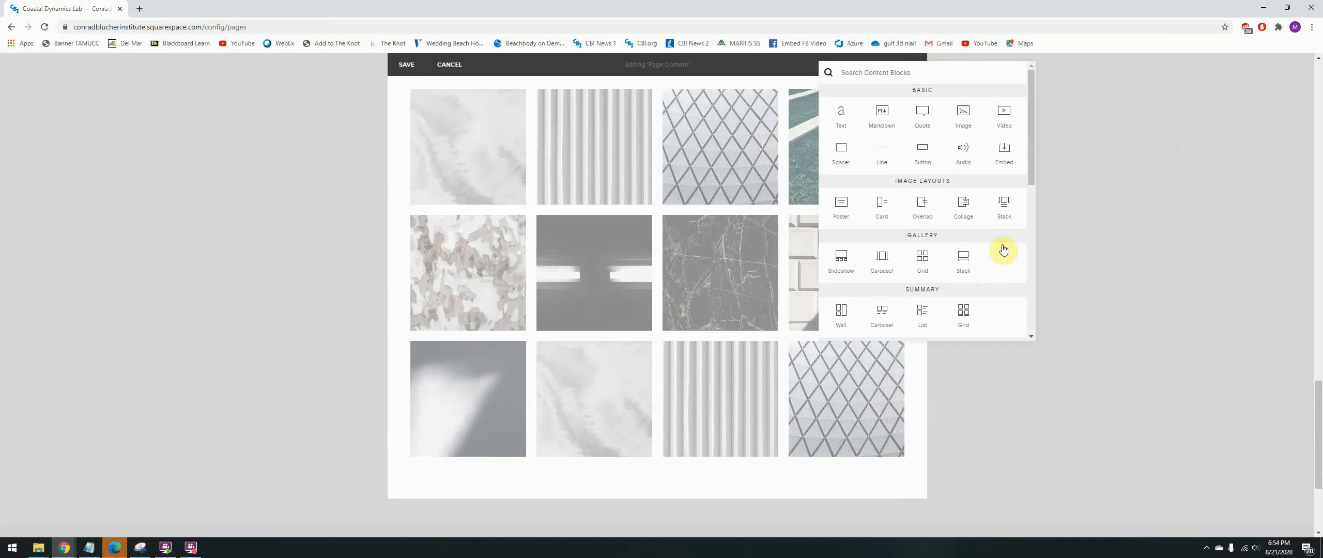
click(964, 270)
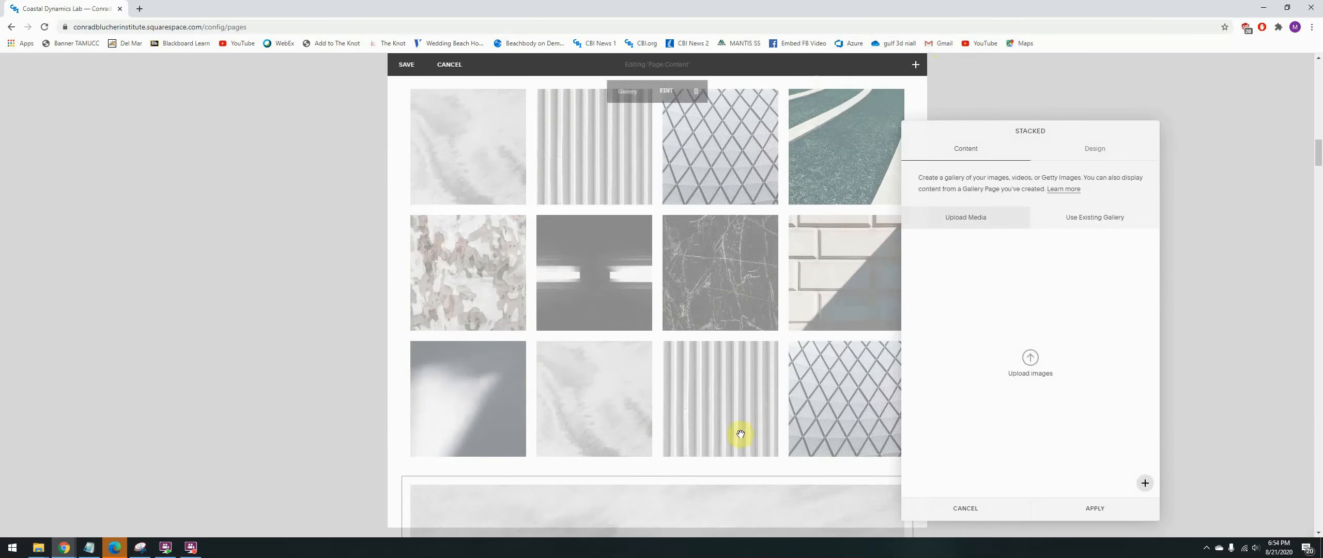
scroll(736, 438, down, 5)
scroll(729, 398, down, 9)
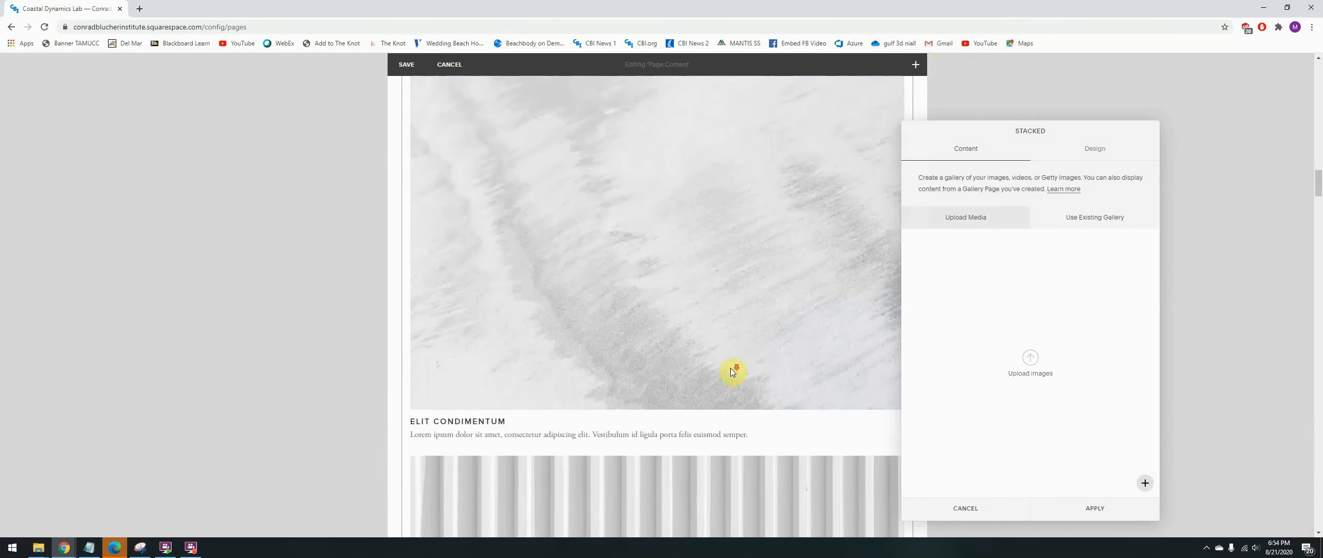
scroll(729, 368, up, 3)
scroll(727, 366, up, 5)
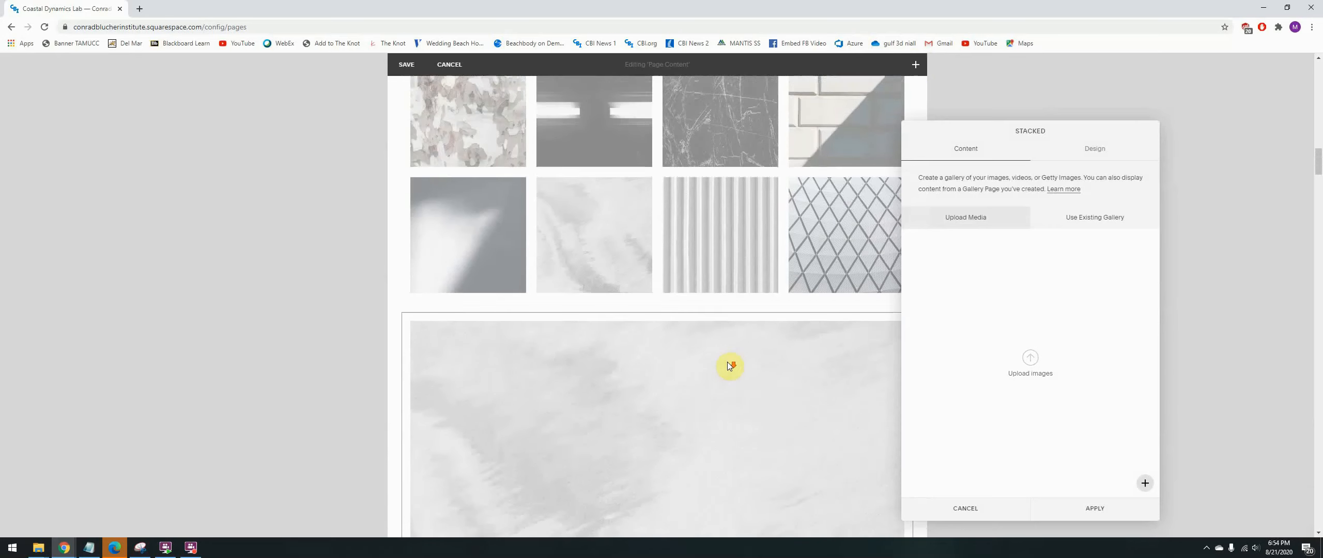
click(985, 519)
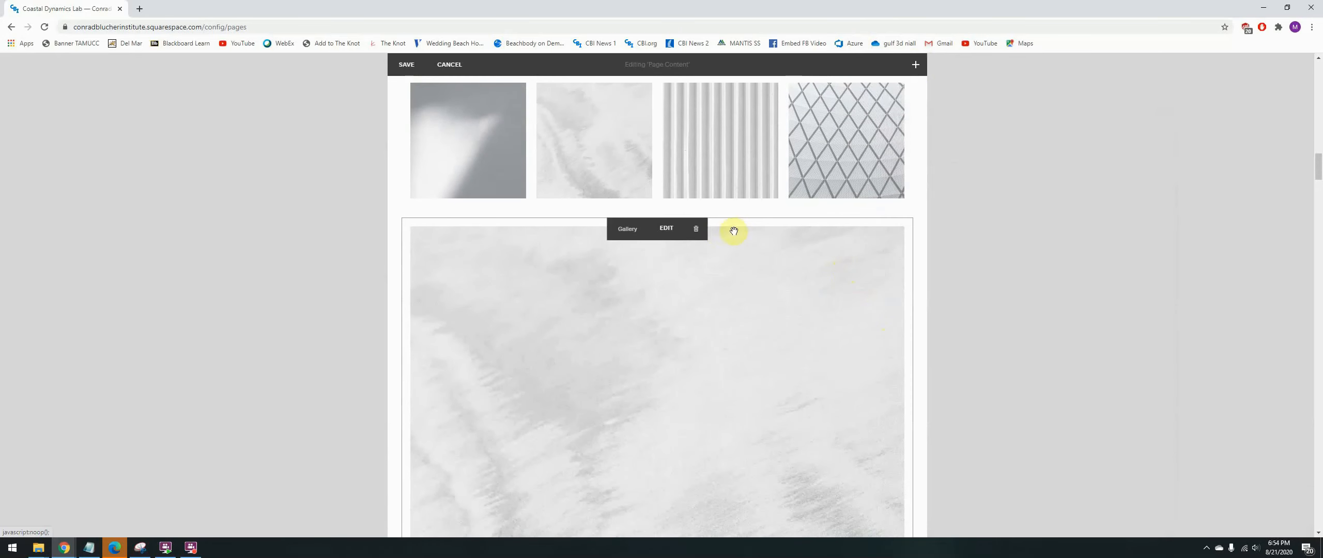
- Delete the stacked, grid and carousel gallery blocks so only the slideshow block is kept
click(706, 231)
click(751, 261)
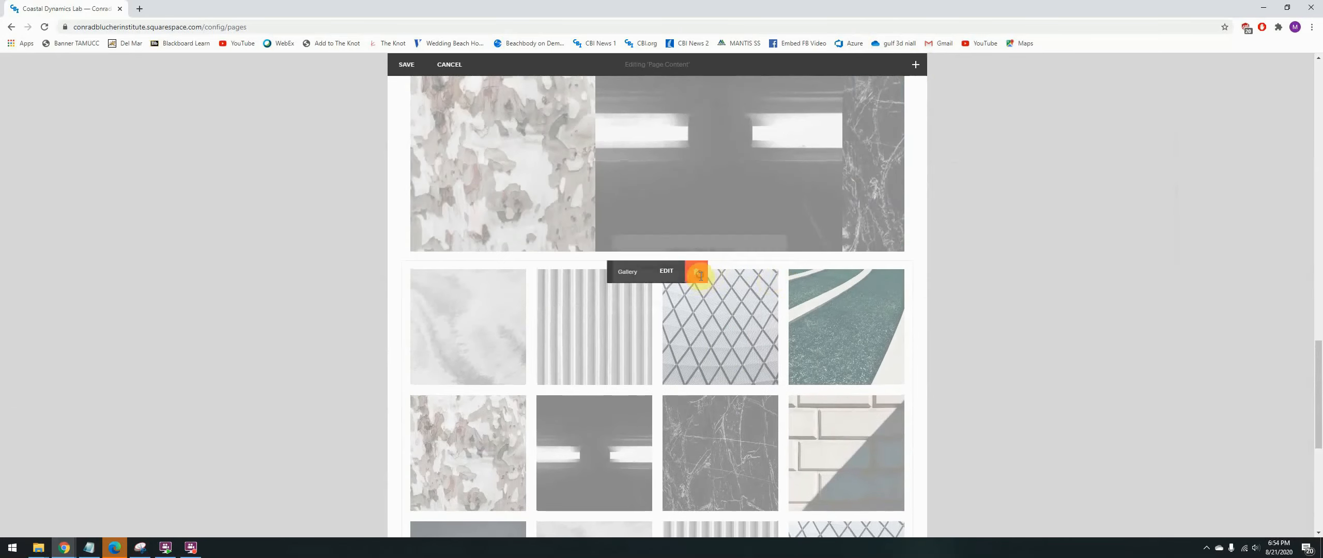
click(696, 239)
click(753, 310)
scroll(809, 369, up, 4)
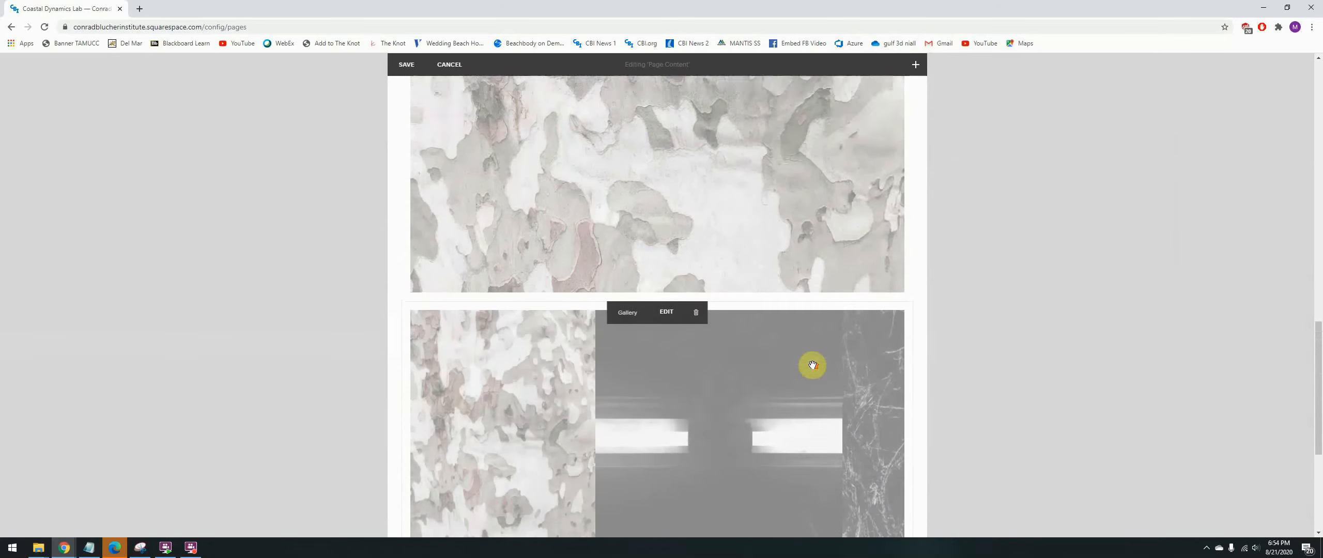
click(695, 404)
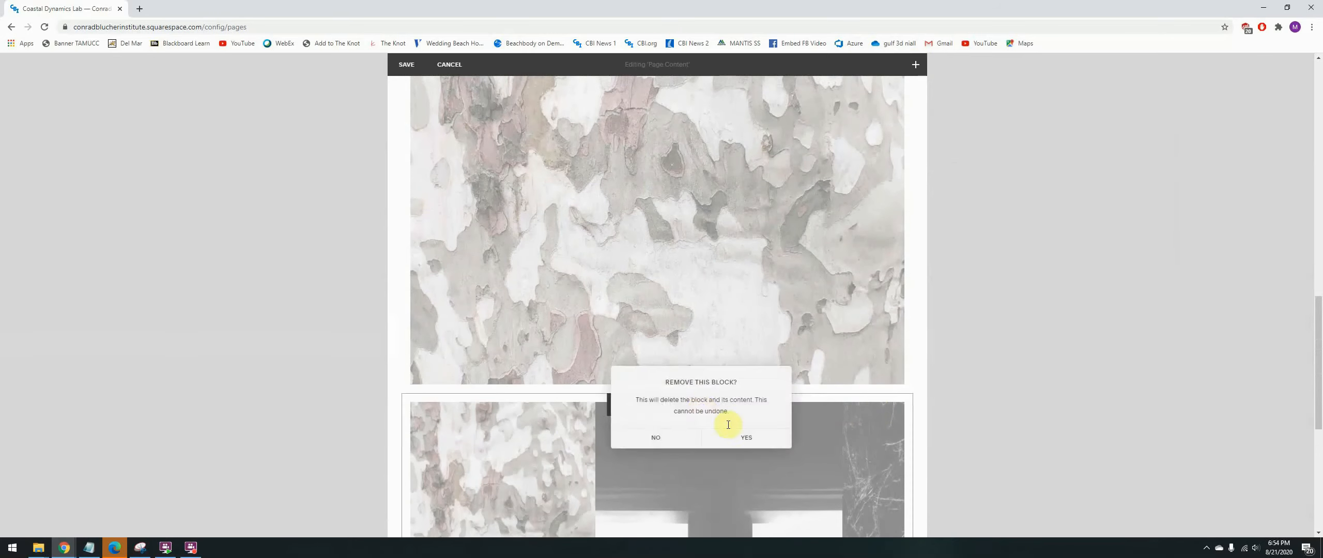
click(750, 434)
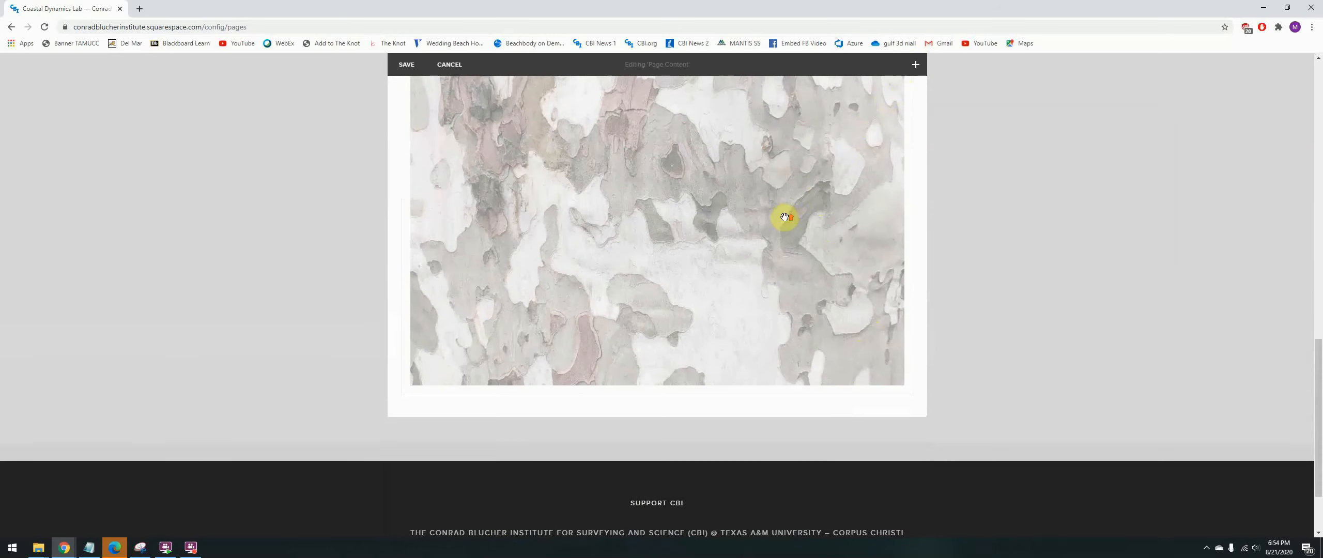
- Open the slideshow block for editing and upload the images CDL 1 through CDL 5 from the Article Pictures folder
scroll(724, 232, up, 3)
click(664, 213)
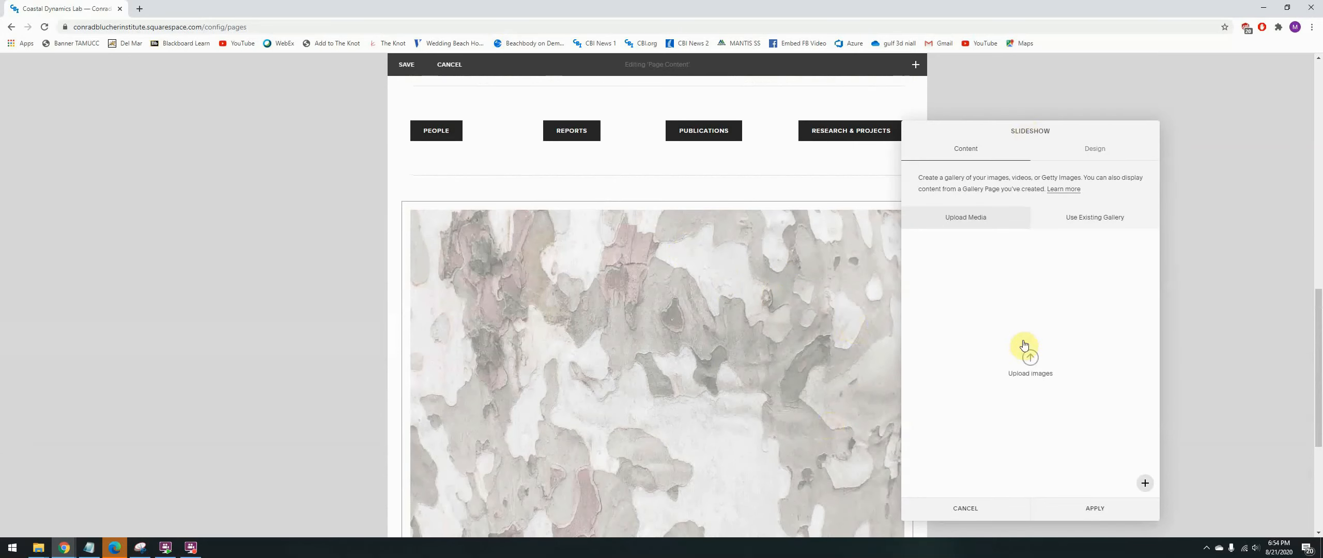
click(1031, 359)
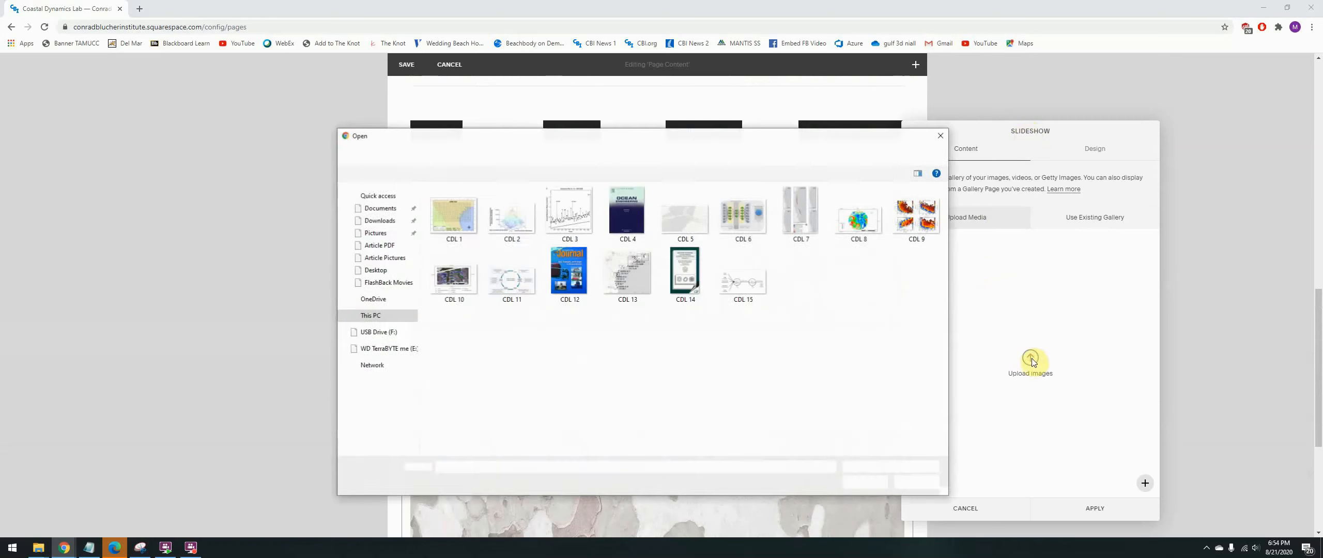
click(456, 228)
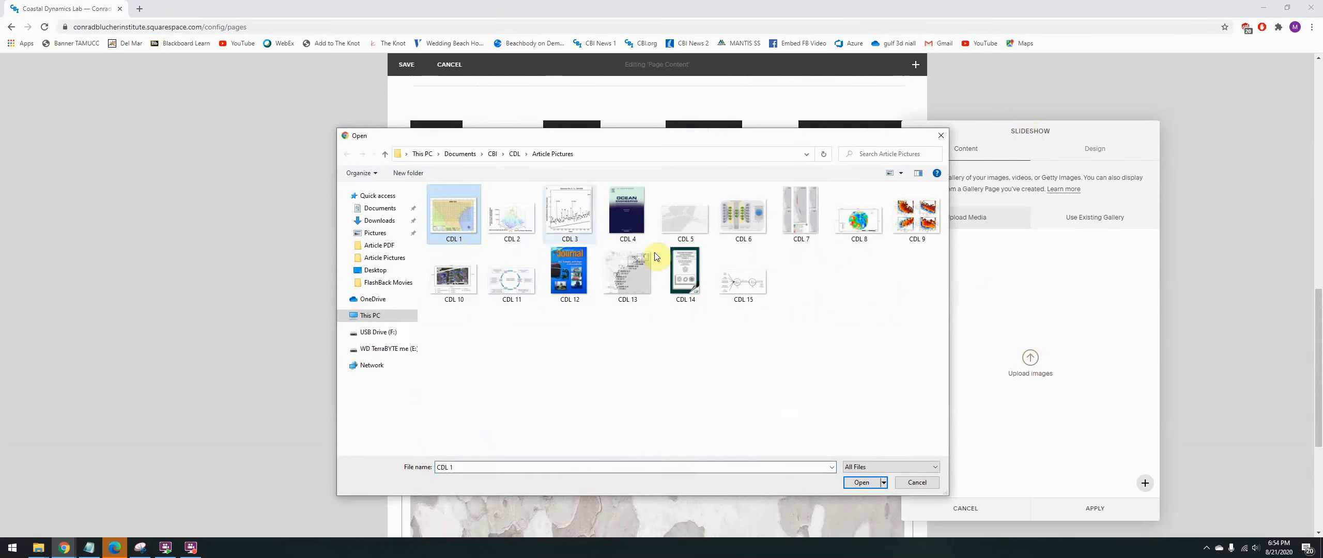
shift+click(701, 237)
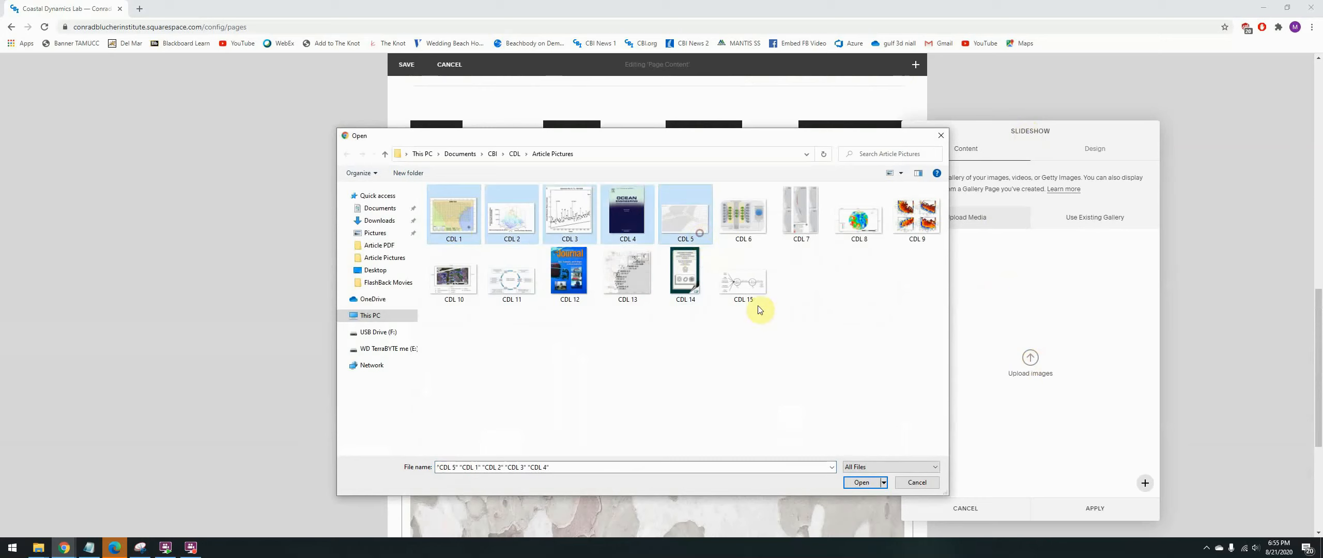
click(861, 482)
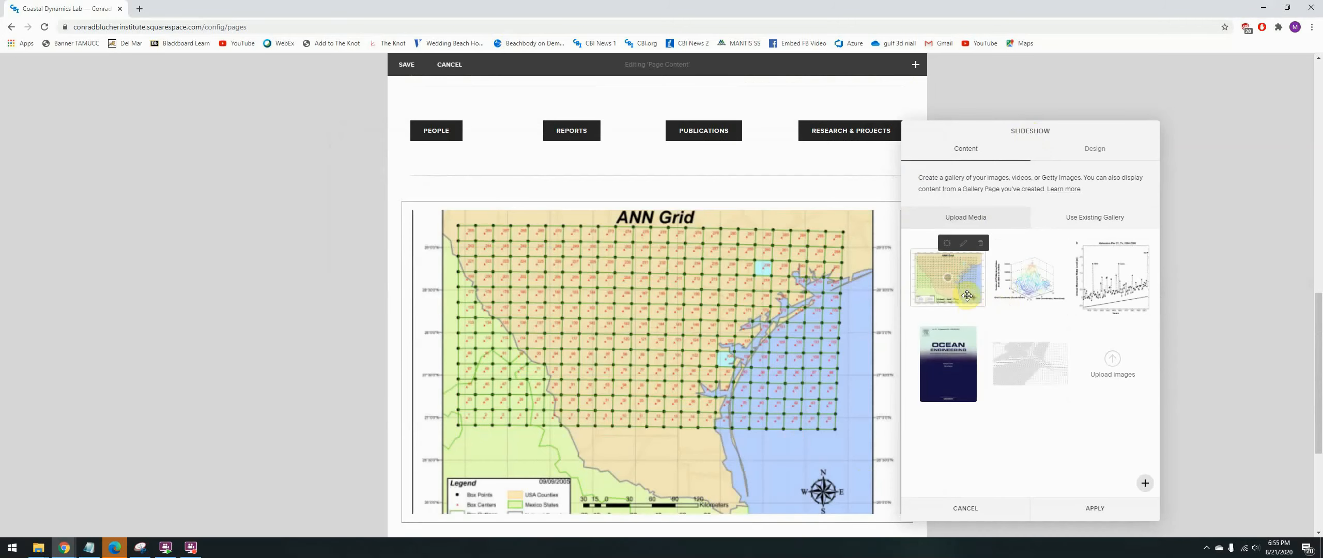
- Give the first slideshow image the title "CDL 1" and the description "about CDL 1", and save it
click(948, 245)
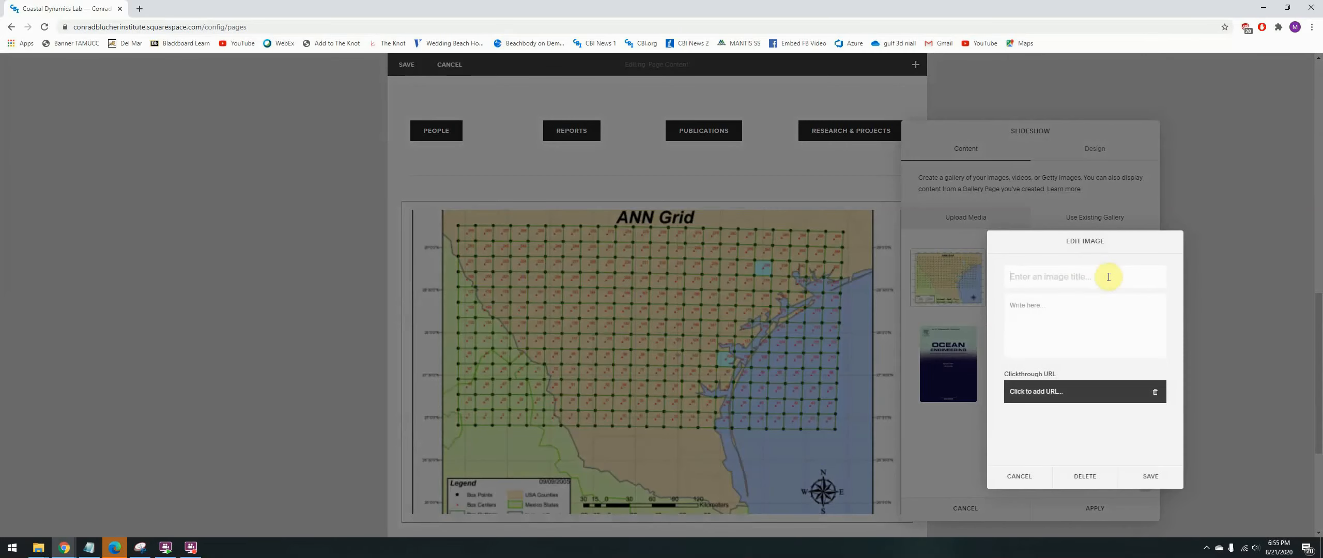
text(CDL 1)
click(1090, 308)
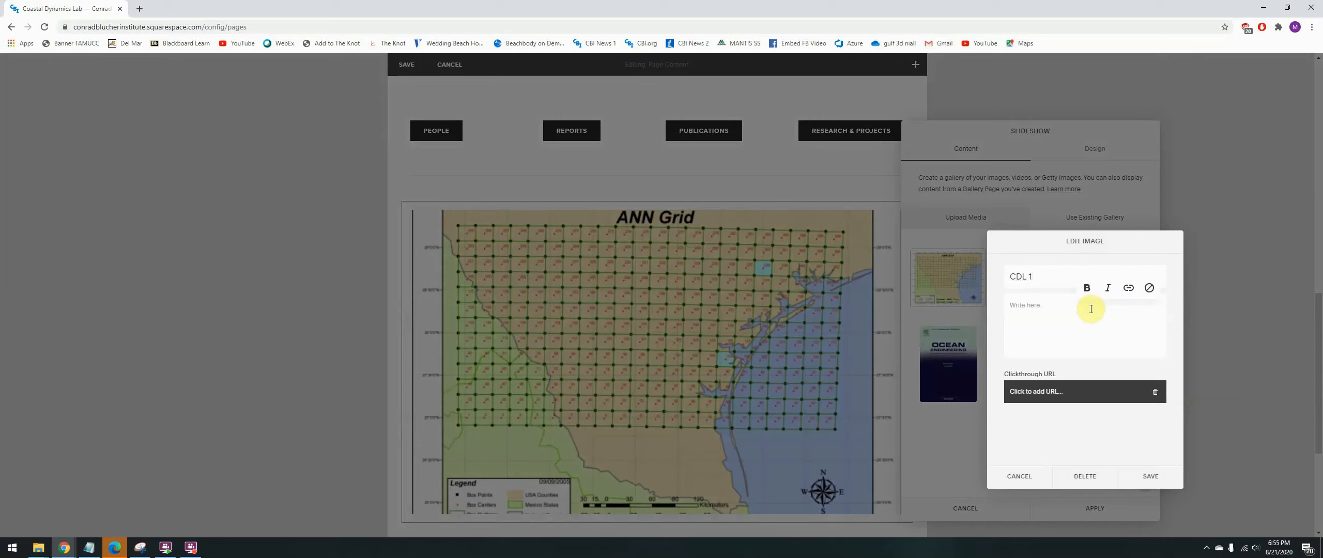
text(about CDL 1)
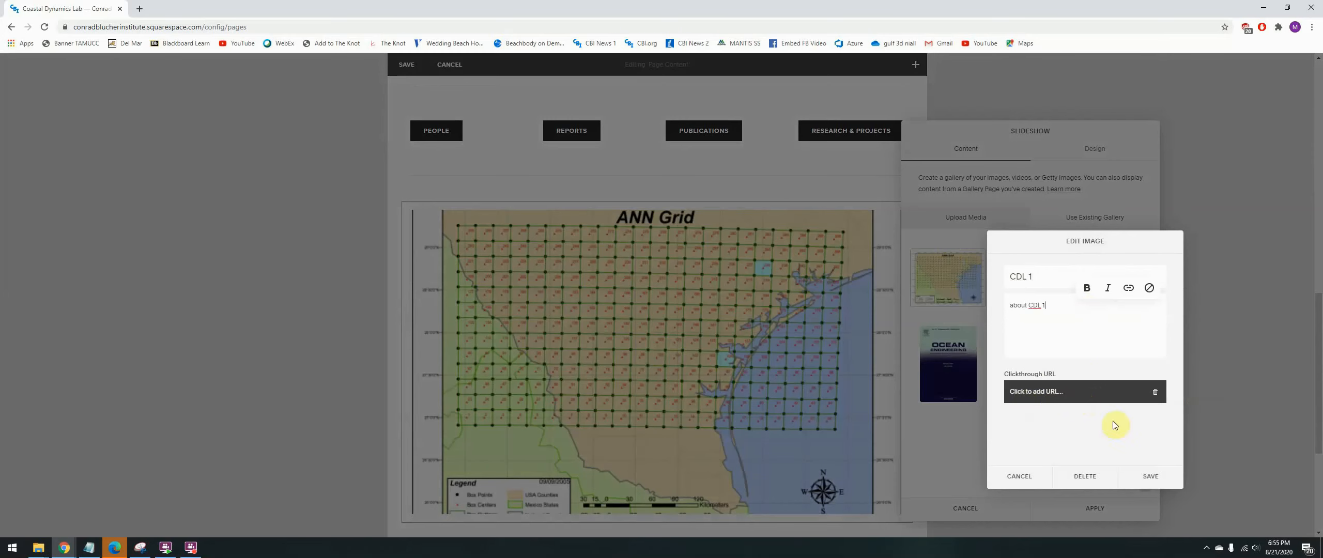
click(1152, 477)
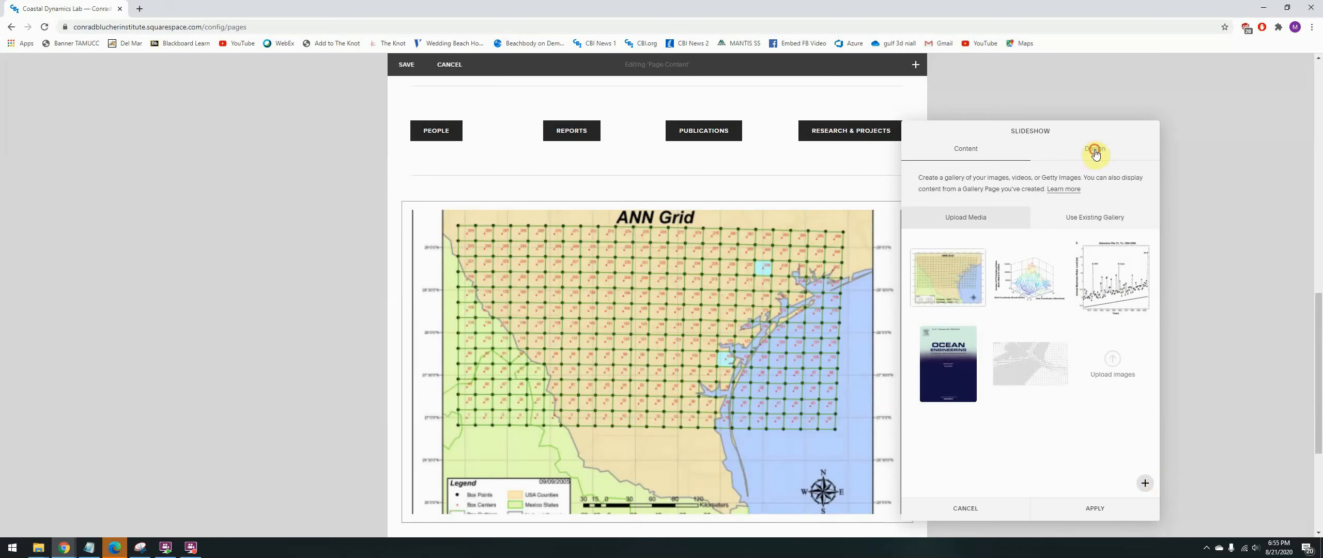
- Try the Carousel, Grid and Stacked designs on the gallery block and switch it back to the Slideshow design
click(1093, 151)
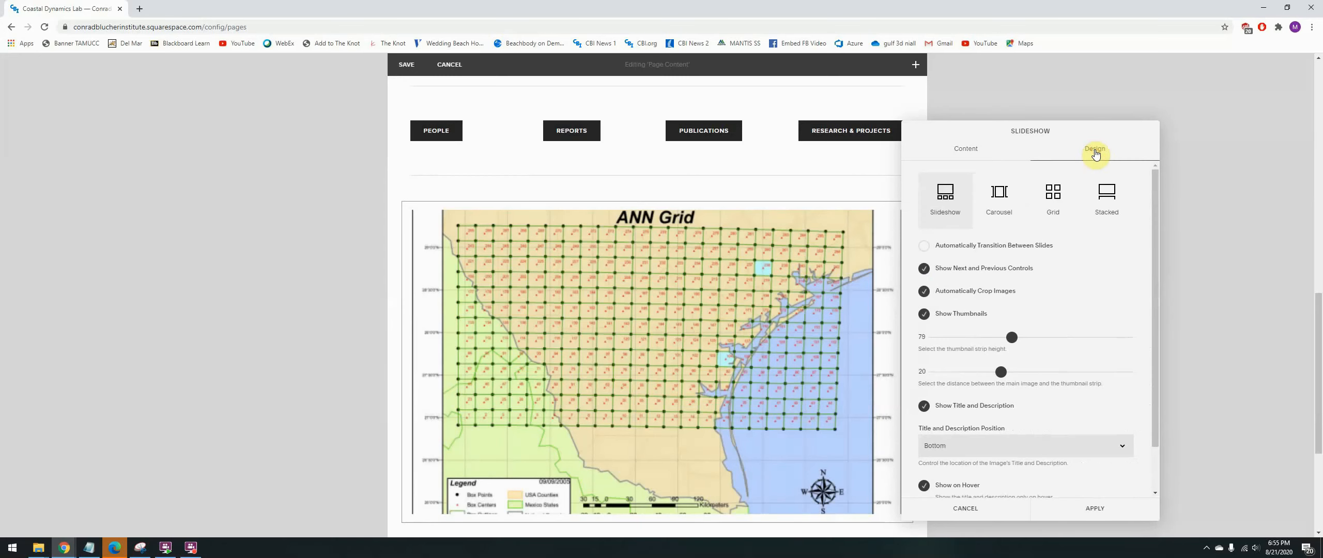
click(1014, 195)
click(1056, 199)
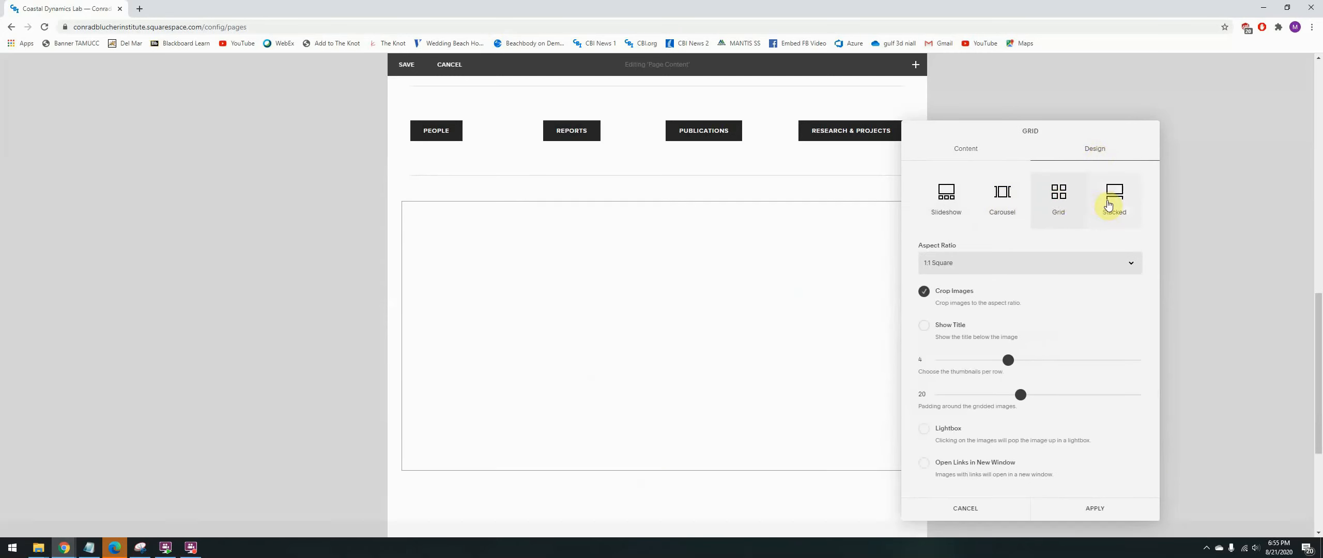
click(1115, 194)
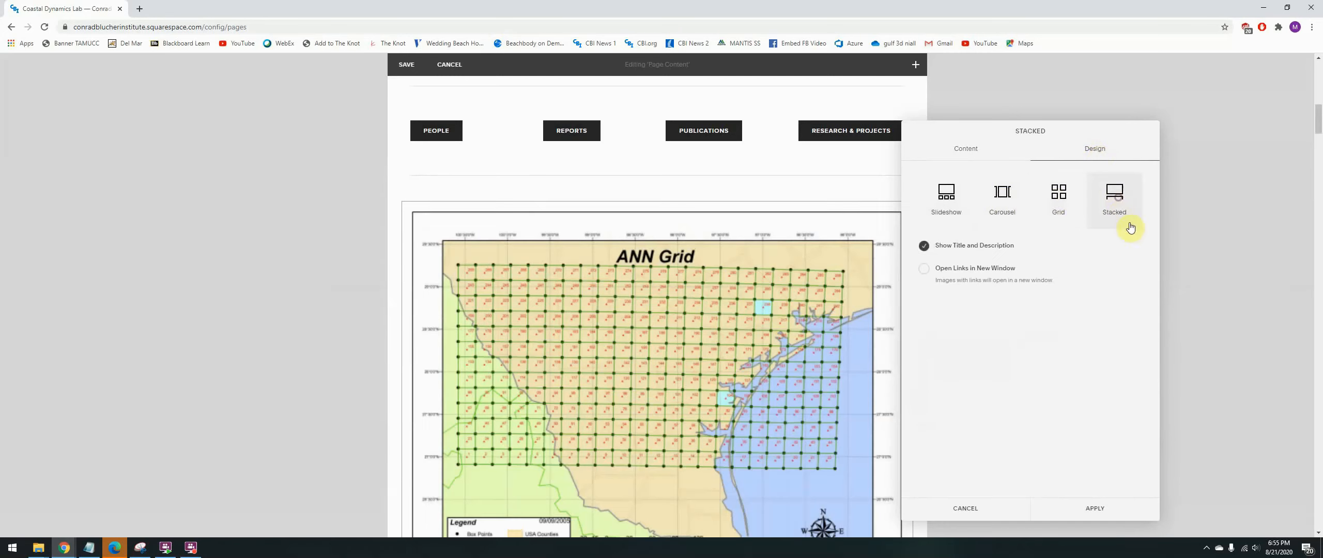
click(958, 206)
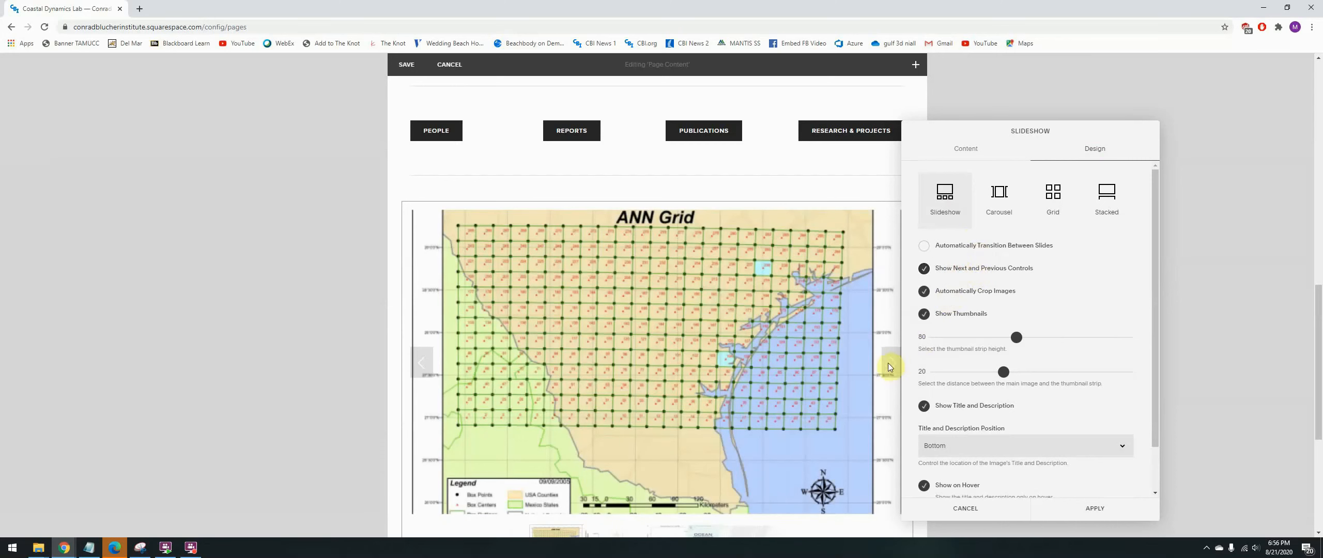
- Turn off automatic image cropping, keep thumbnails shown, and set the thumbnail strip height to 80 and its distance from the main image to 20
click(924, 292)
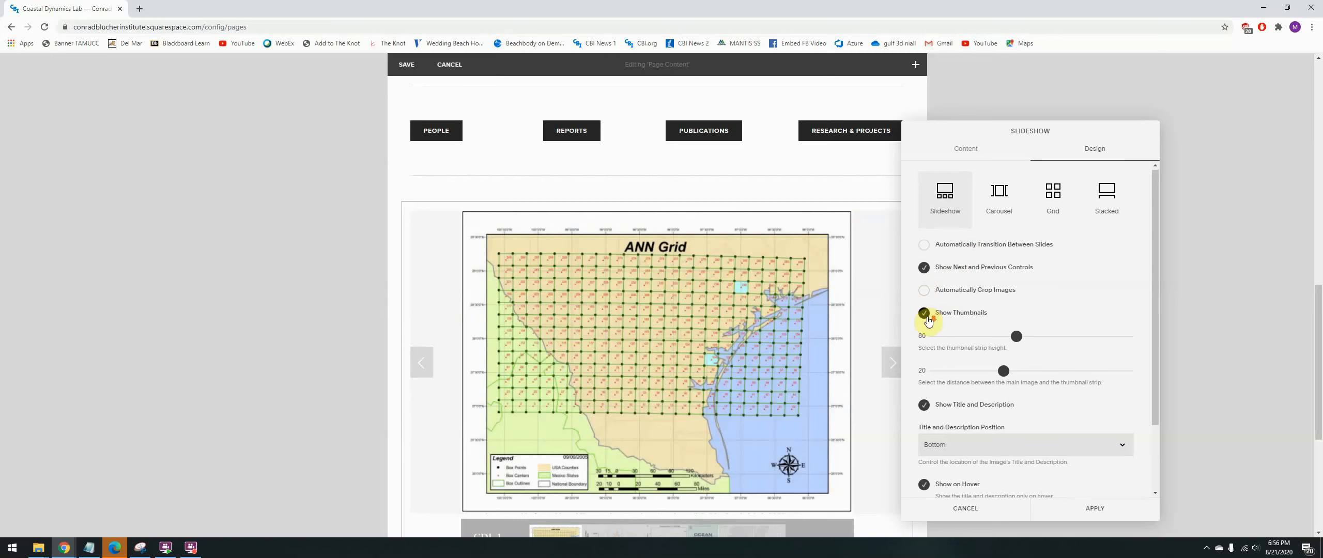
scroll(925, 315, down, 1)
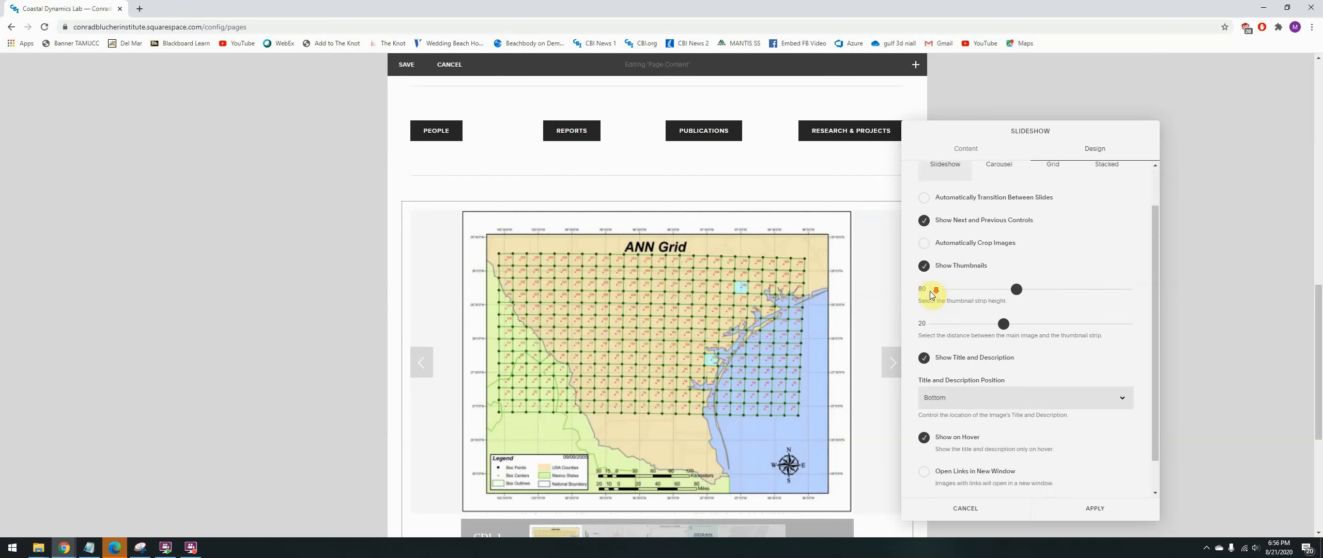
click(925, 265)
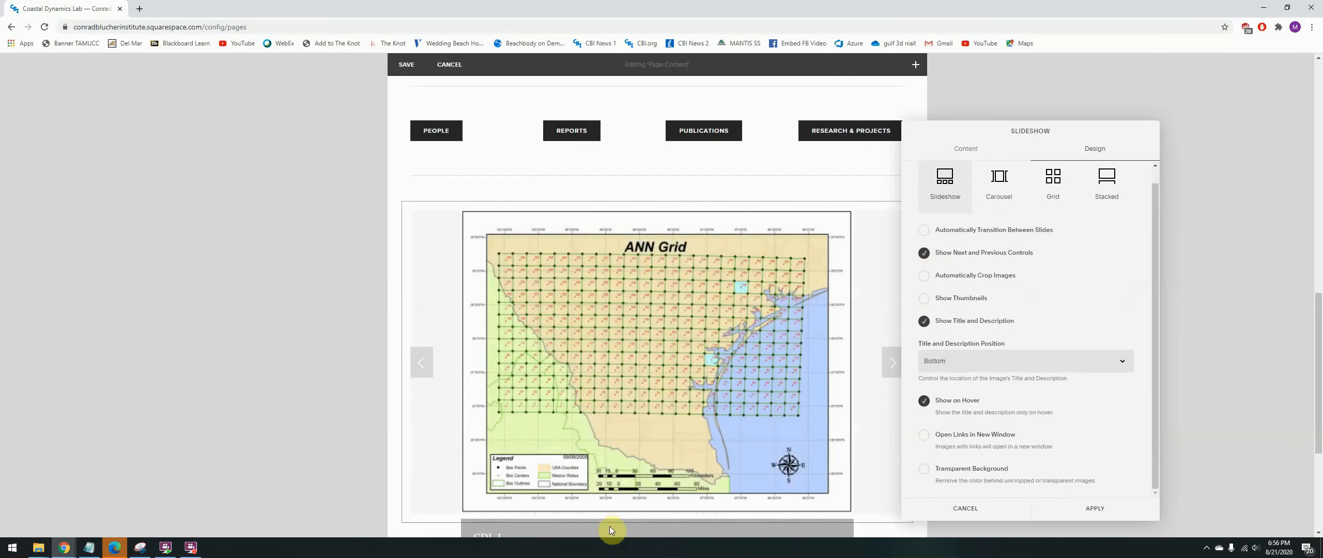
click(925, 299)
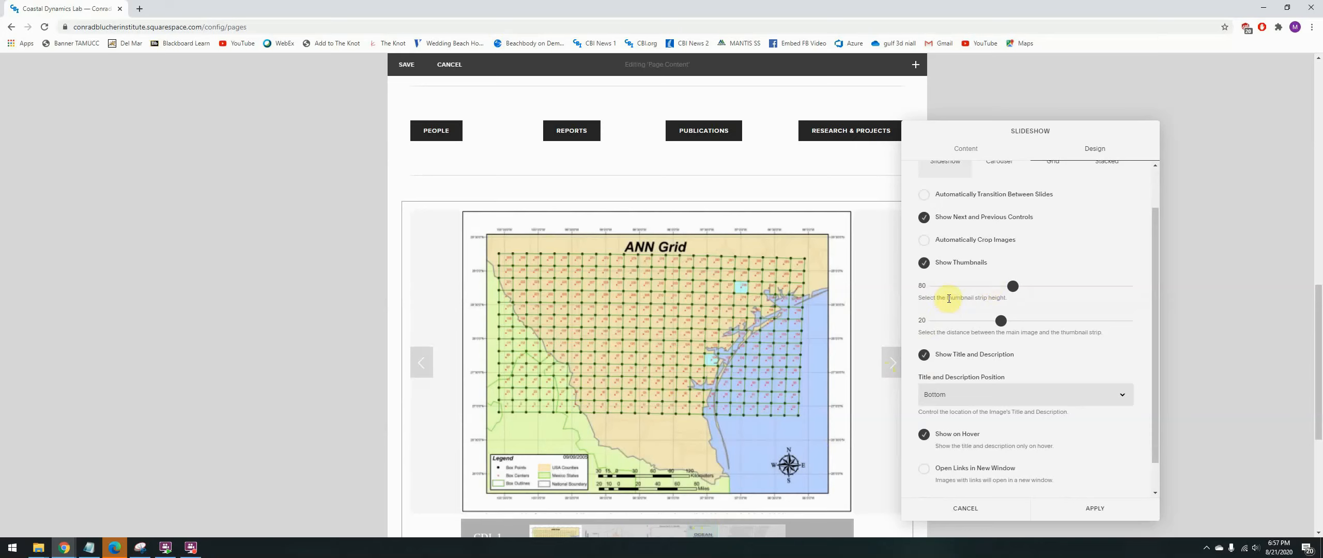
mouse_move(1013, 285)
mouse_down()
mouse_move(984, 285)
mouse_move(1013, 286)
mouse_up()
mouse_move(1000, 321)
mouse_down()
mouse_move(974, 321)
mouse_move(1004, 325)
mouse_up()
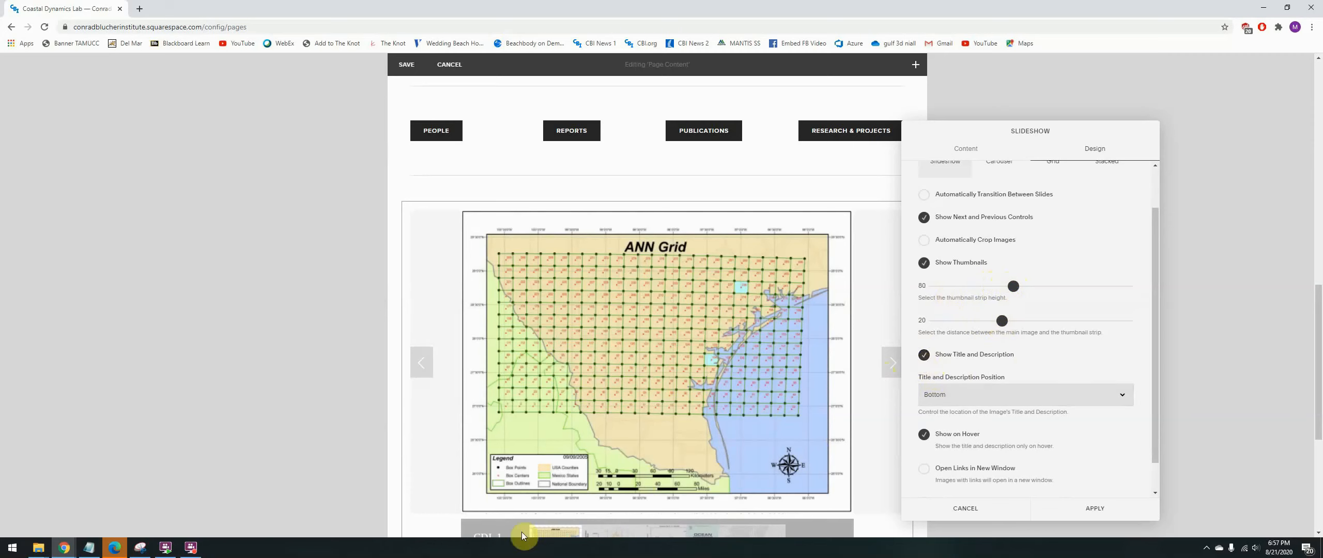
- Try hiding the slideshow's title and description and placing them at the Top, and return them to the Bottom position
click(924, 355)
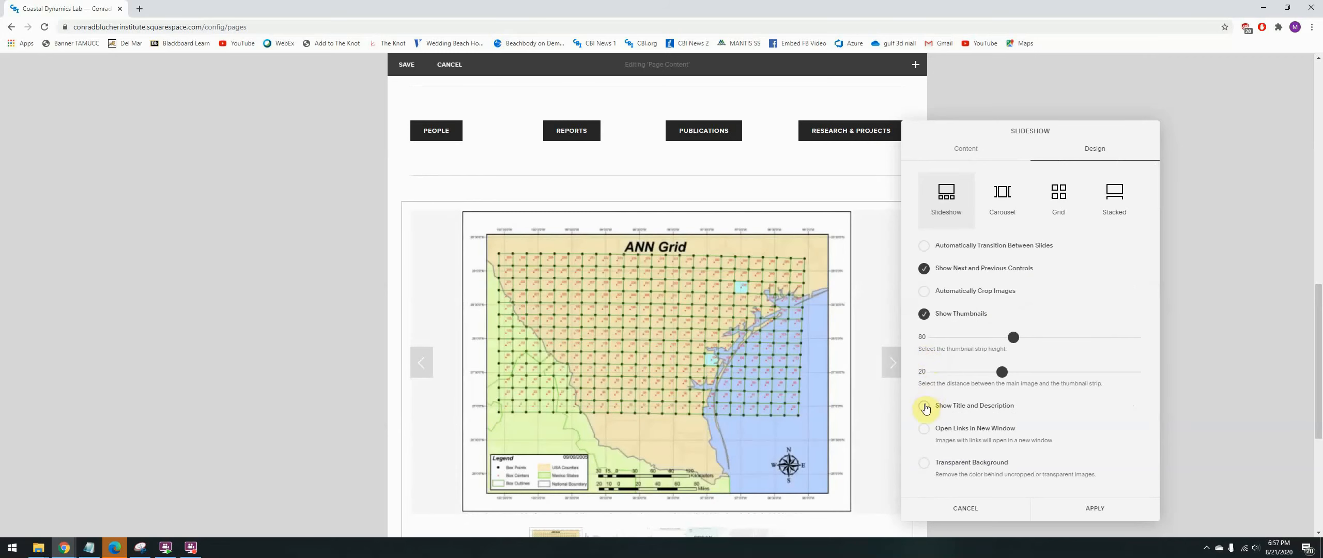
click(925, 407)
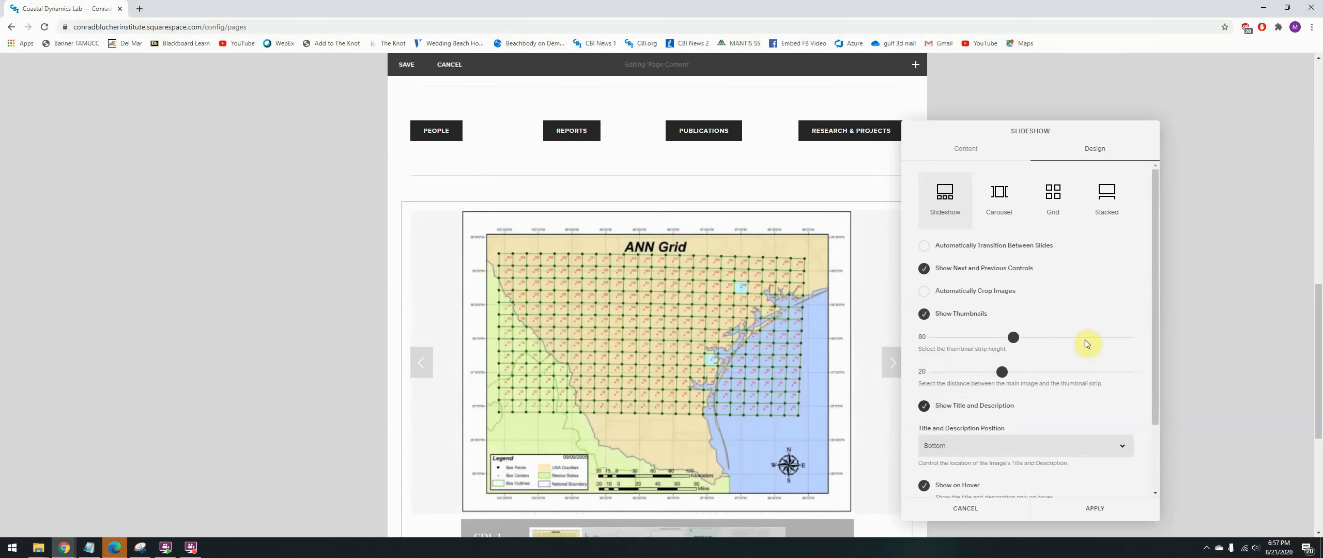
scroll(1086, 344, down, 2)
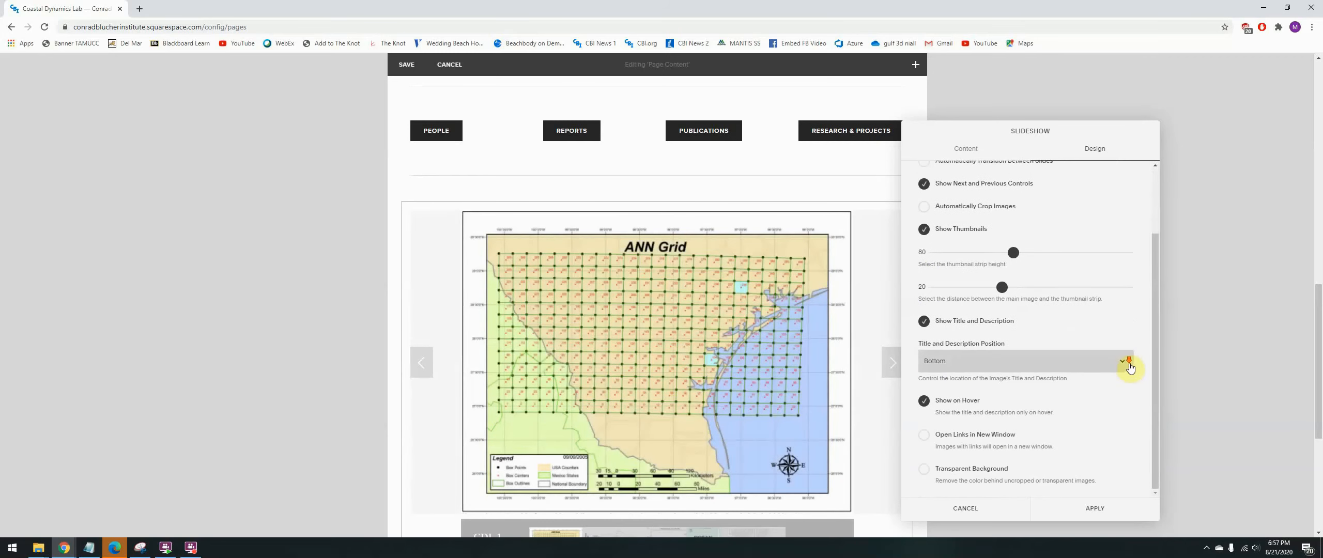
click(1111, 365)
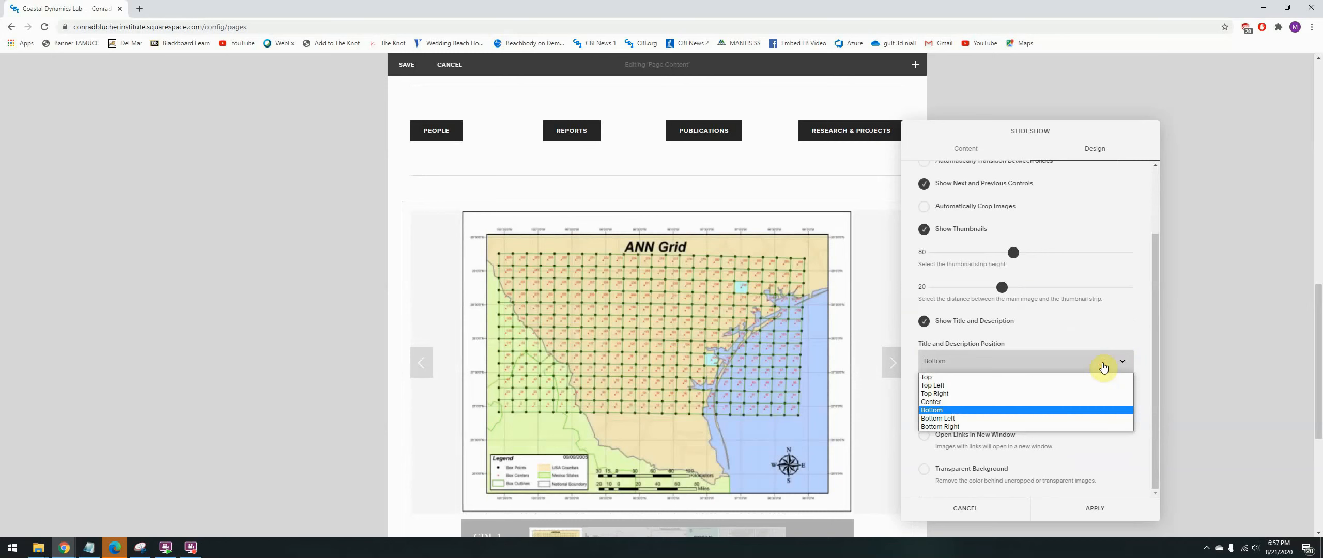
click(1066, 377)
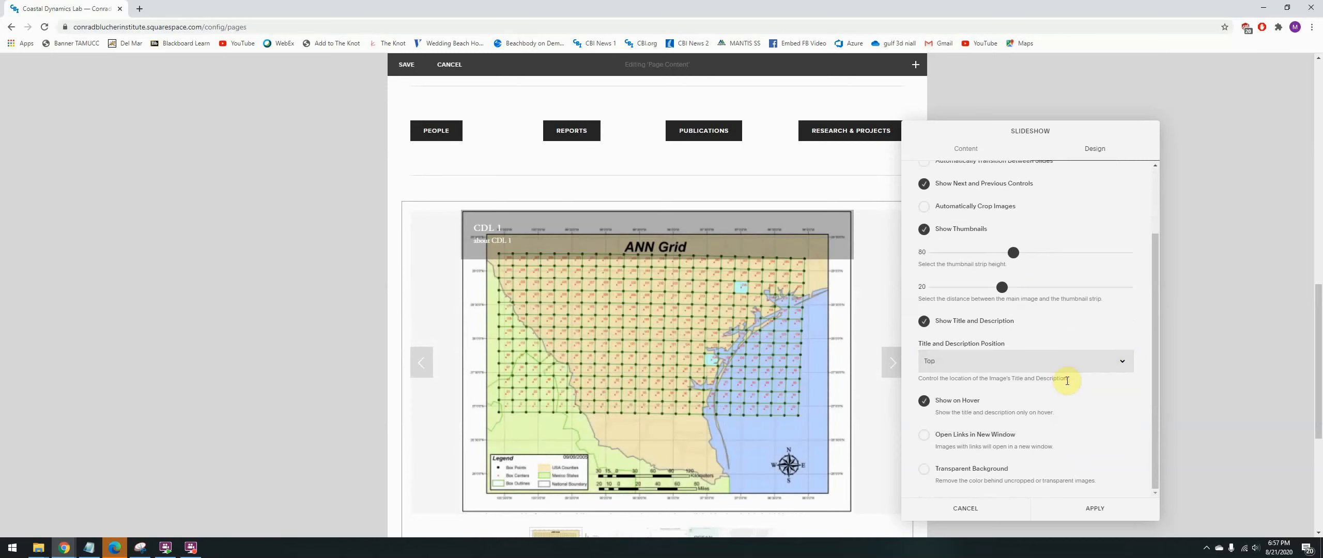
click(1119, 363)
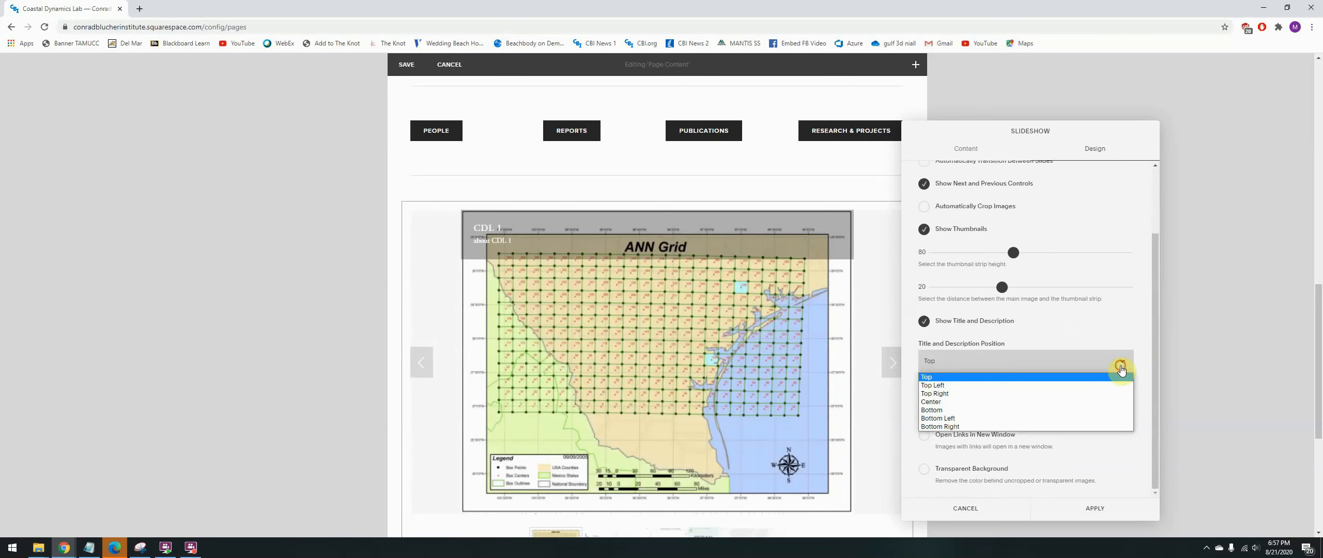
click(1005, 410)
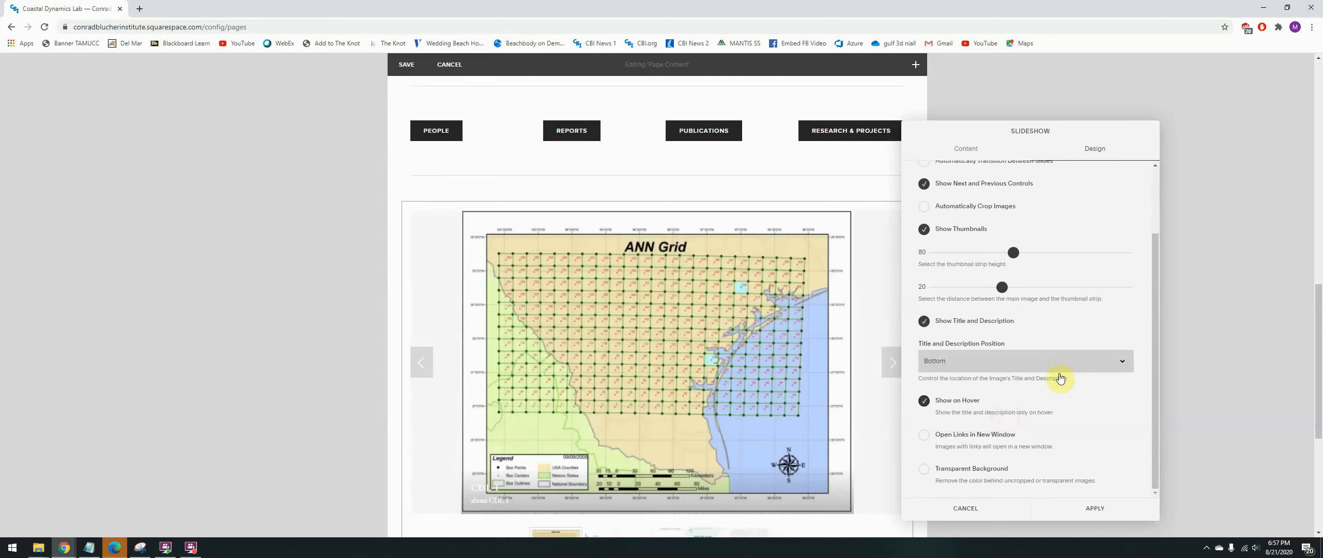
- Turn off showing the title and description only on hover, and apply the slideshow settings
click(928, 406)
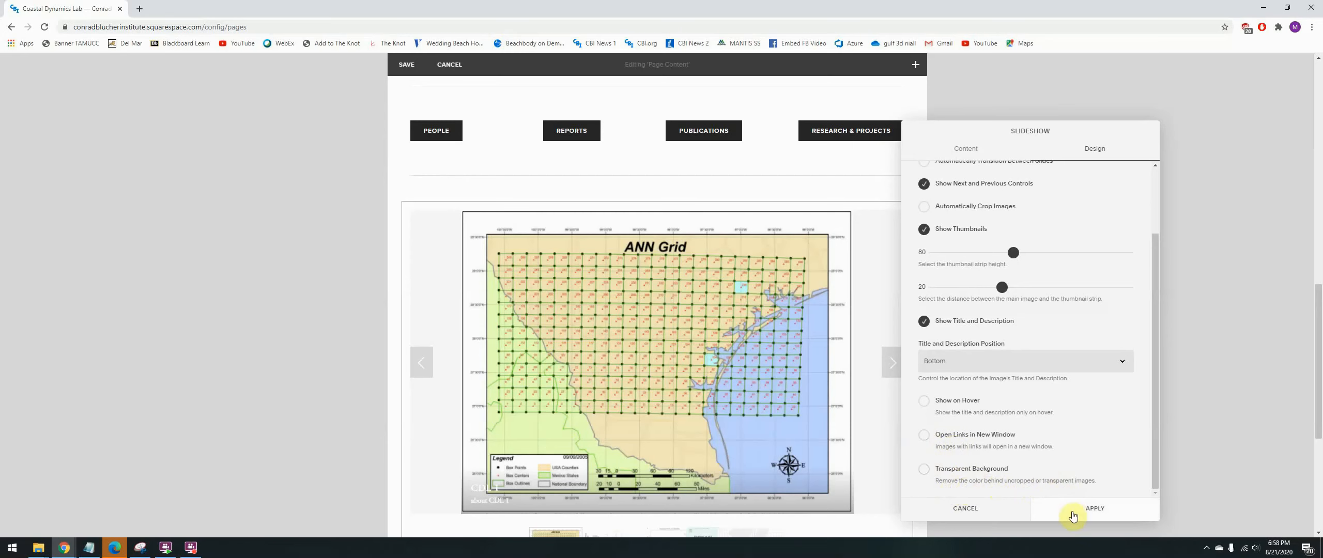
click(1091, 512)
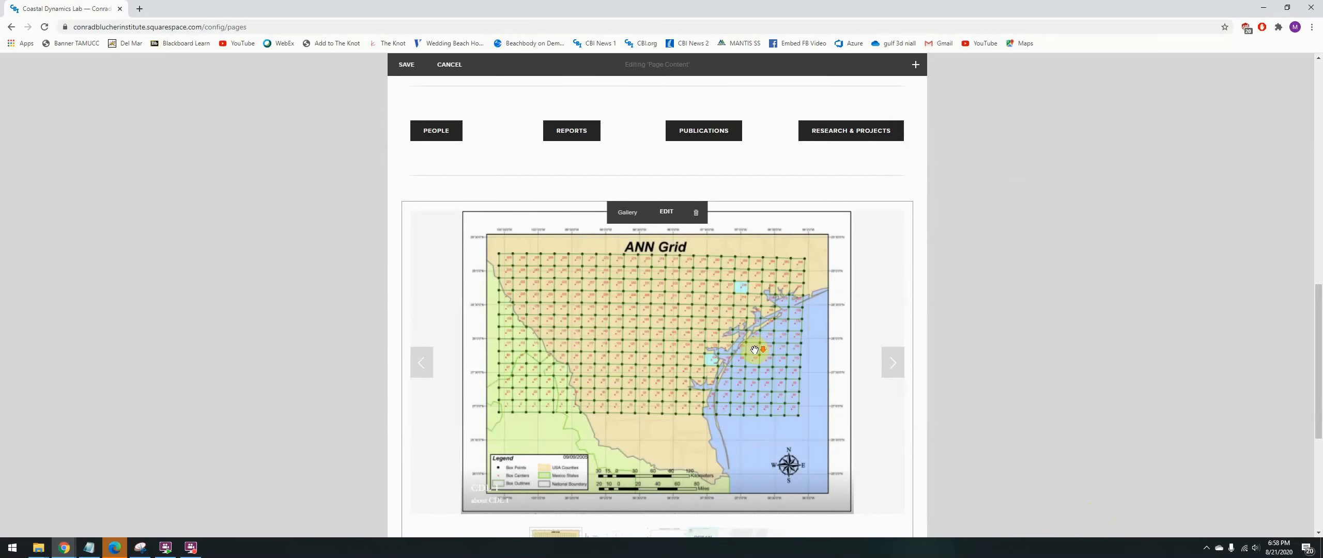
- Move the slideshow gallery block up to directly beneath the Coastal Dynamics Lab (CDL) heading
scroll(756, 349, down, 3)
scroll(946, 258, up, 2)
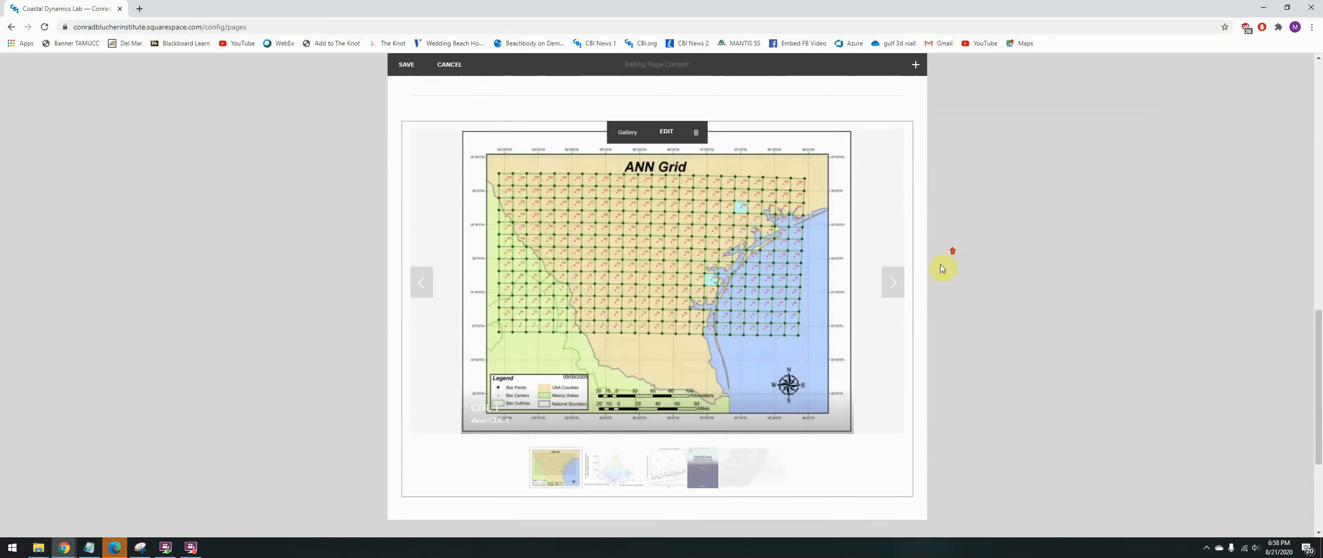
mouse_move(709, 298)
mouse_down()
mouse_move(718, 36)
mouse_move(705, 181)
mouse_move(727, 227)
mouse_move(724, 195)
mouse_move(721, 241)
mouse_move(692, 284)
mouse_up()
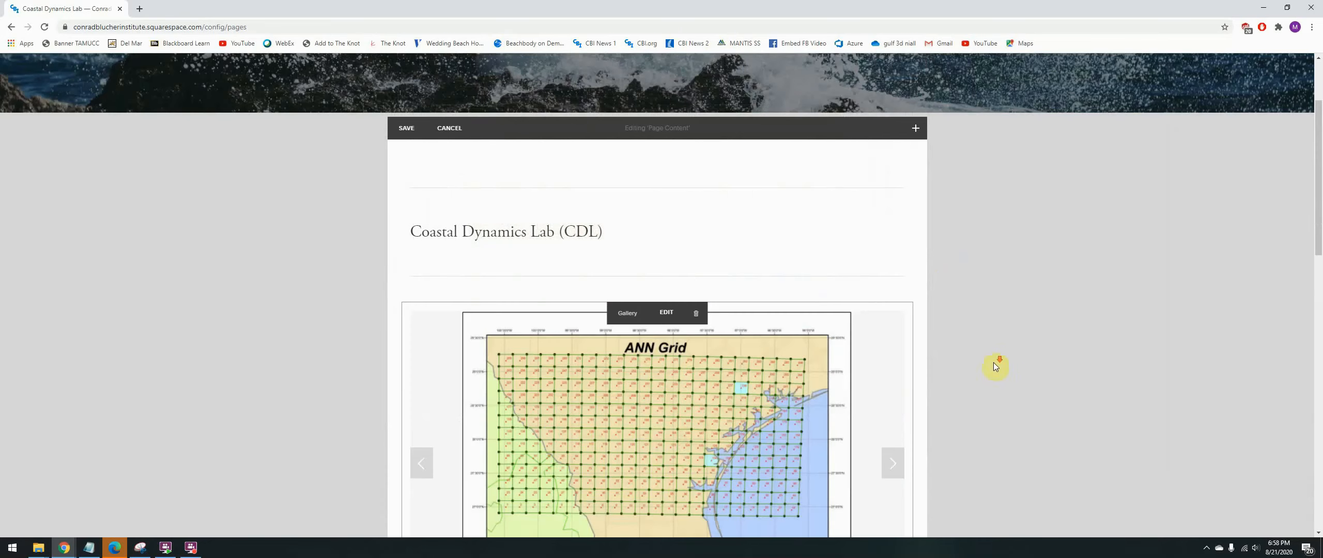
scroll(1008, 339, down, 1)
scroll(1033, 239, down, 1)
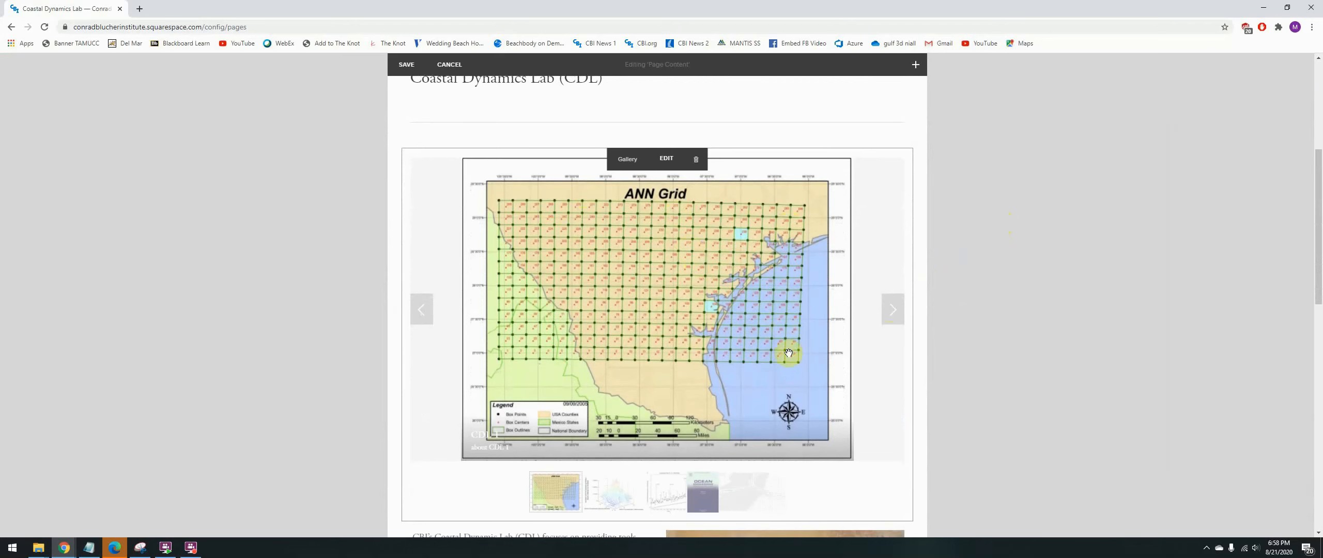
- Move the satellite storm image out from beside the lab's introductory text so the text spans the full width, and review the page layout
scroll(941, 293, down, 2)
scroll(817, 336, down, 3)
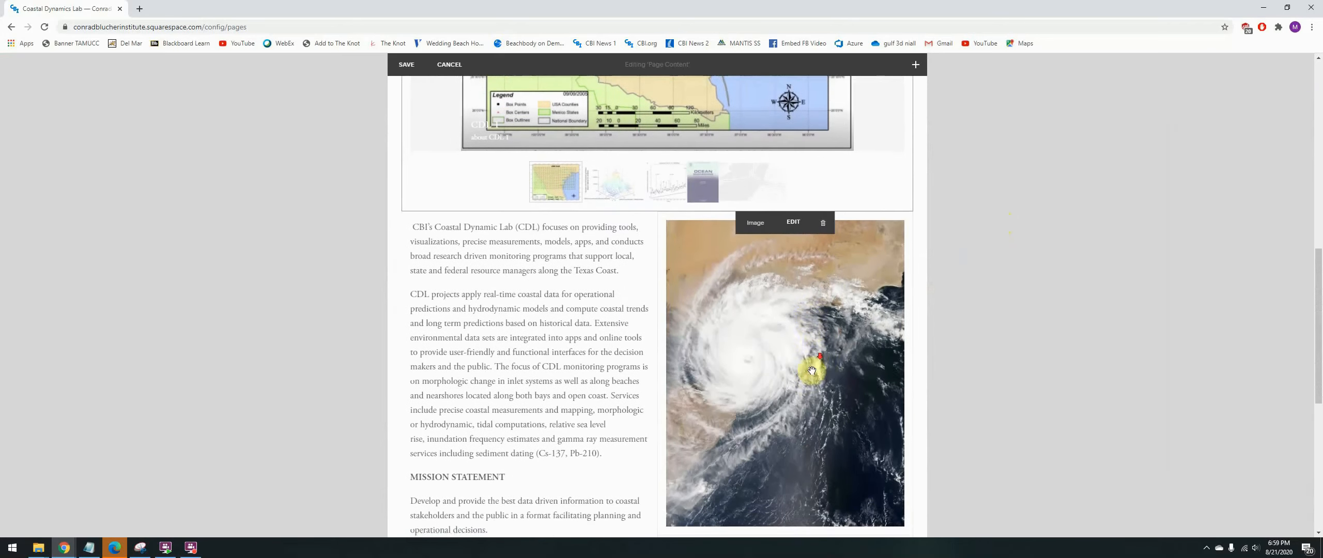
drag(810, 368, 667, 516)
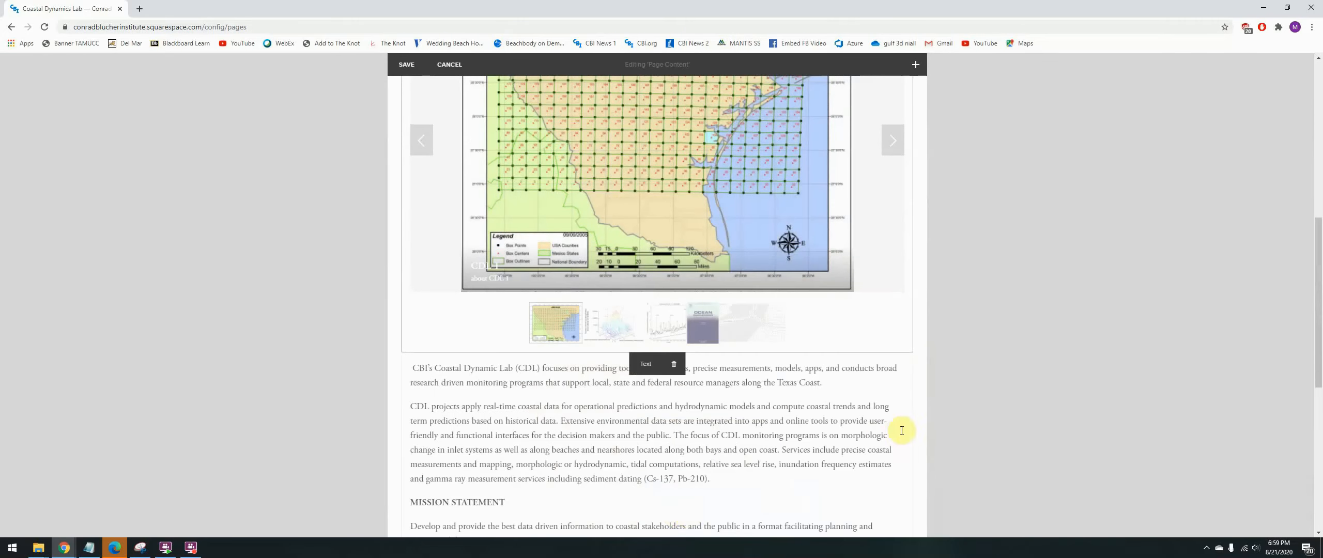
scroll(933, 413, up, 5)
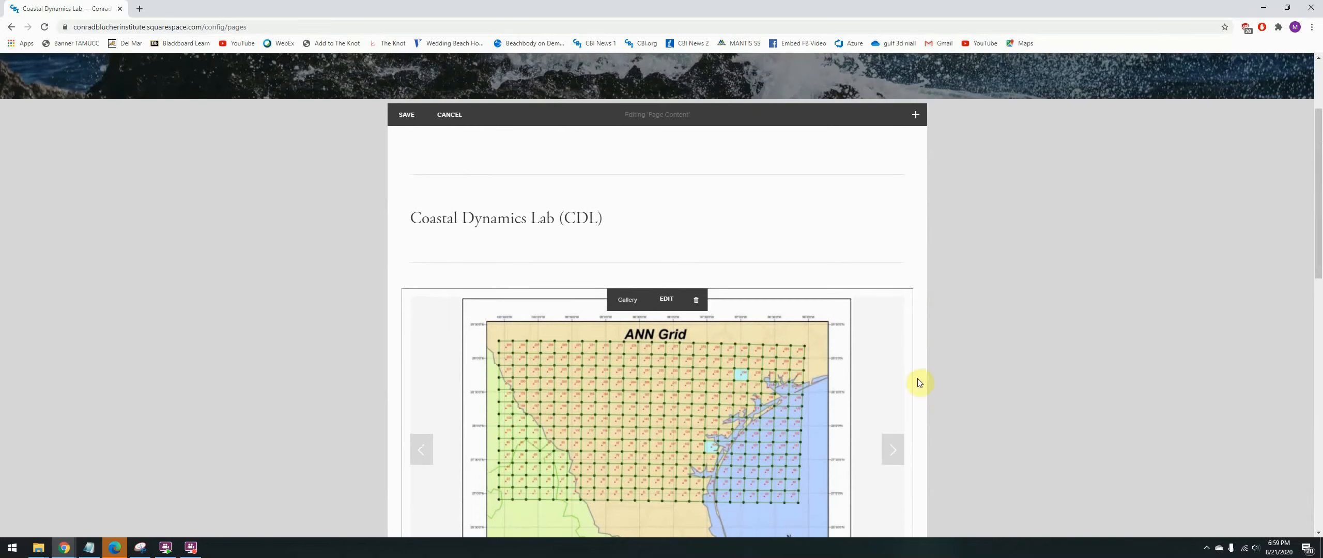
scroll(926, 335, down, 3)
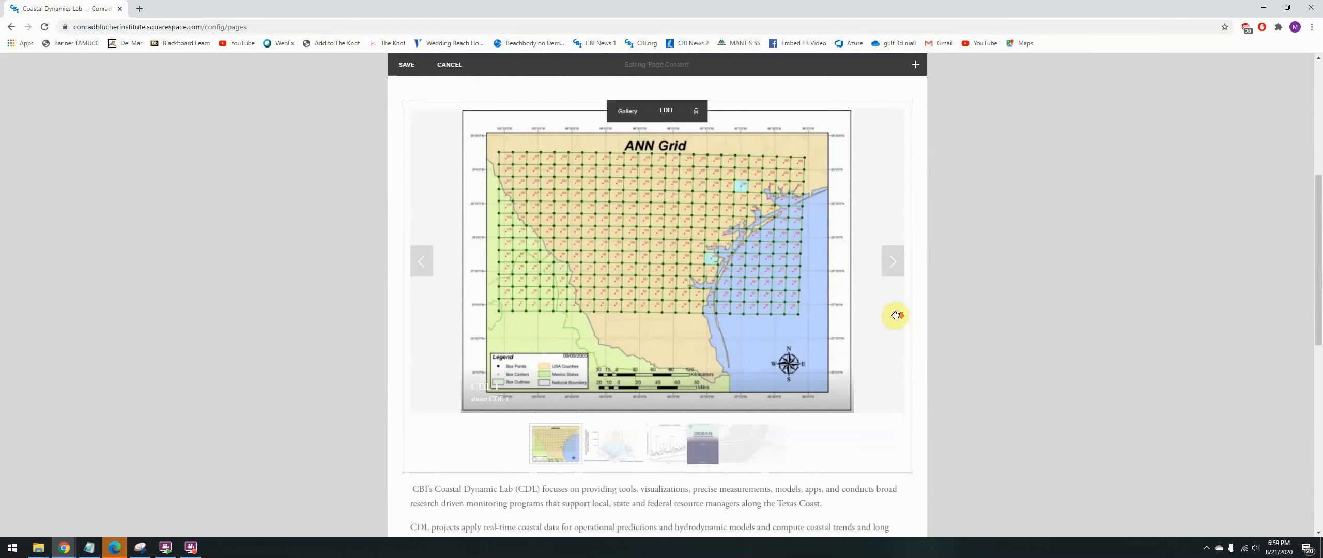
scroll(899, 317, down, 3)
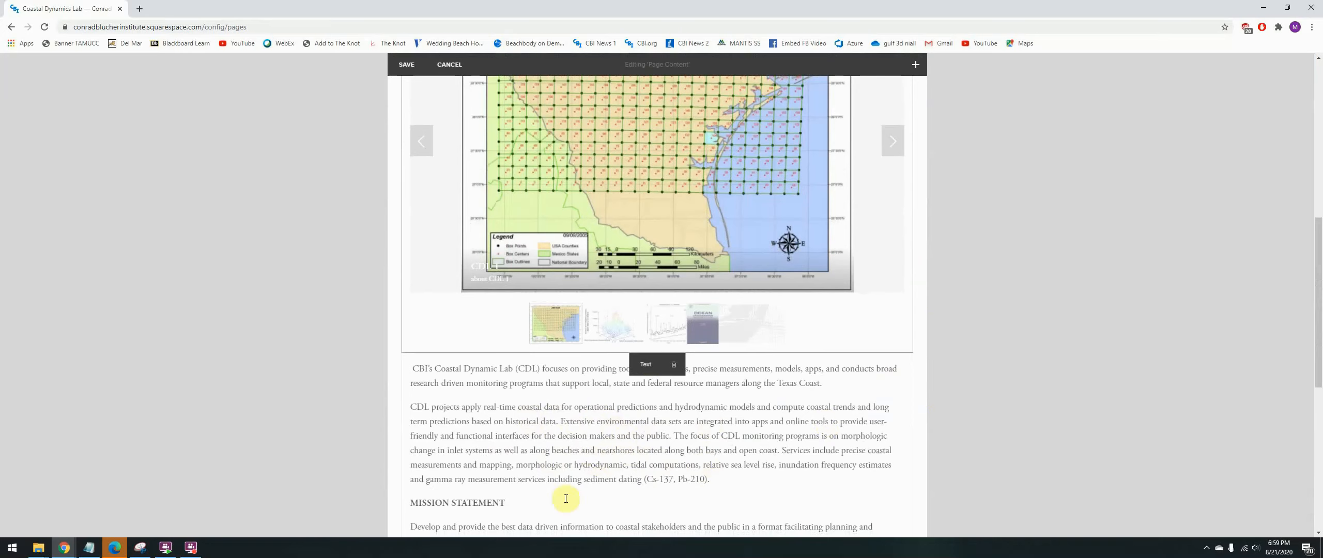
scroll(544, 480, down, 2)
scroll(543, 480, down, 5)
scroll(629, 405, up, 10)
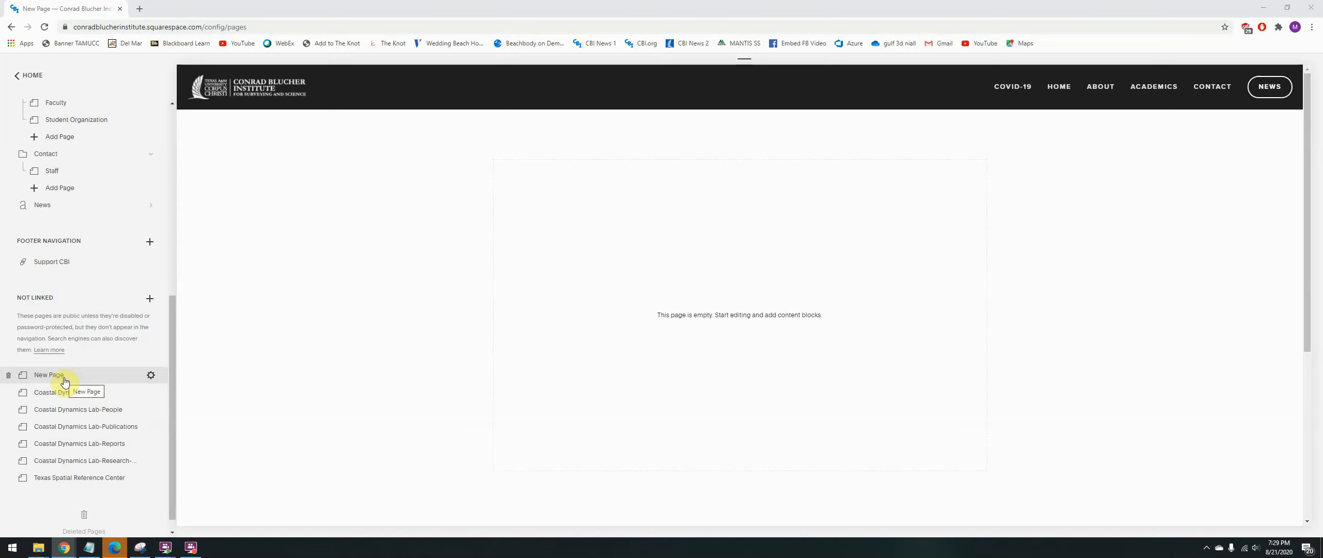
- Delete the unlinked New Page and restore it from the deleted pages
click(7, 377)
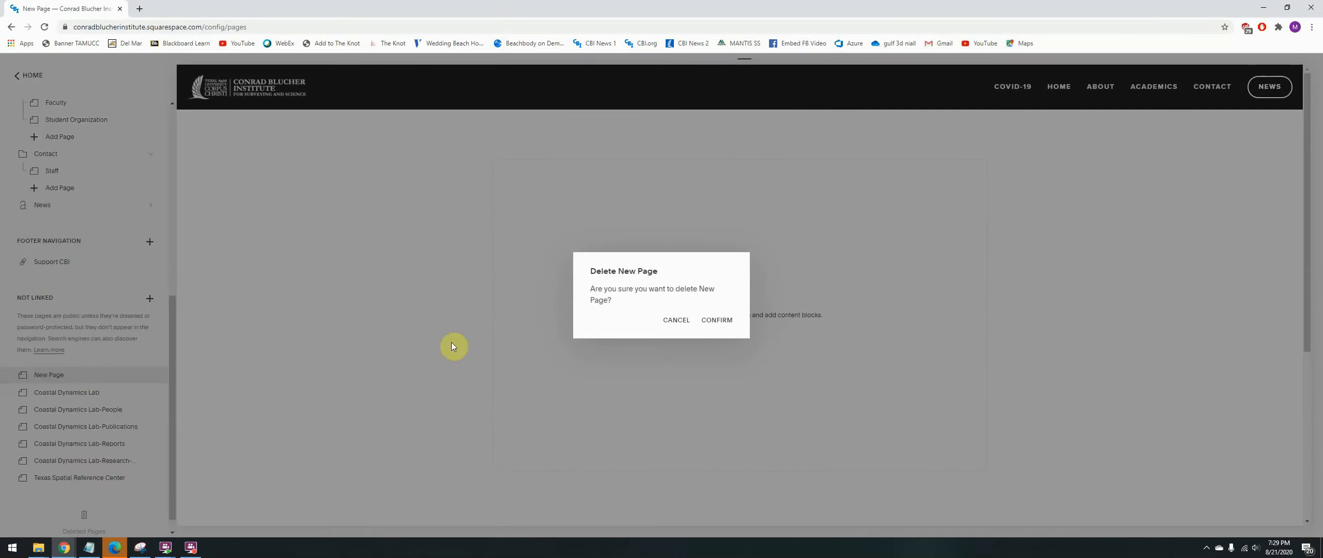
click(717, 321)
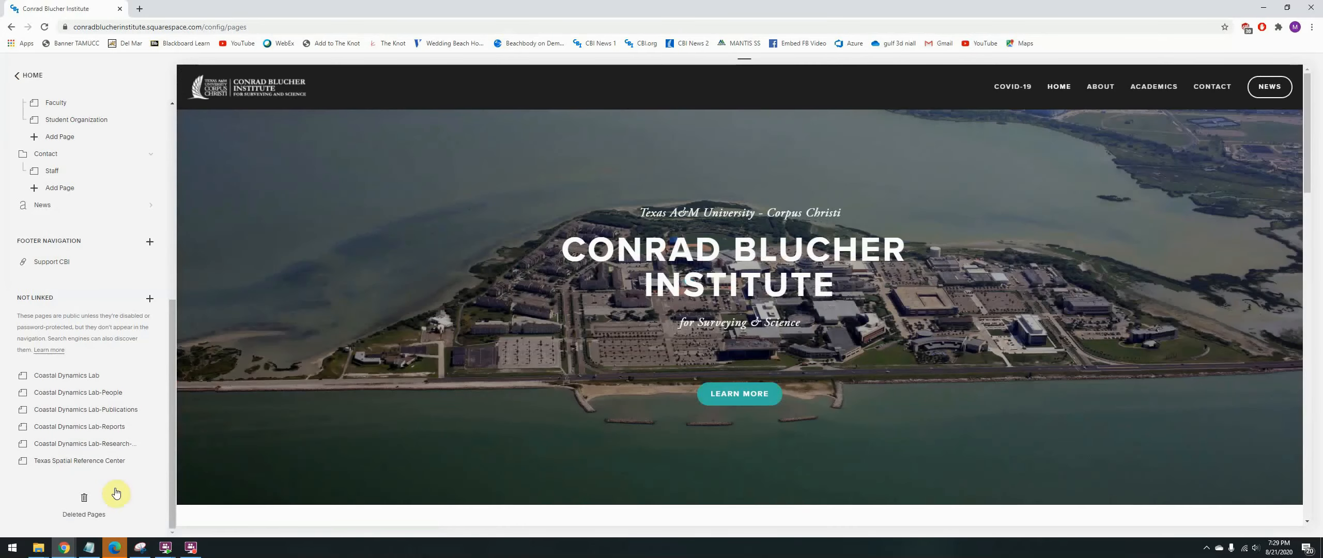
click(83, 502)
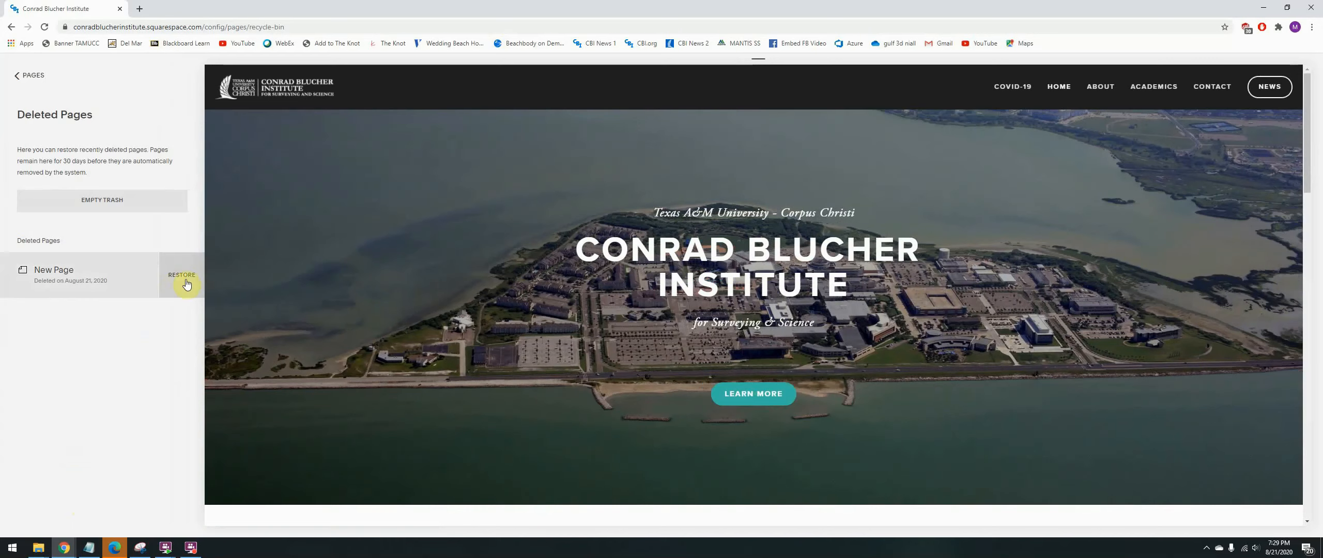
click(186, 285)
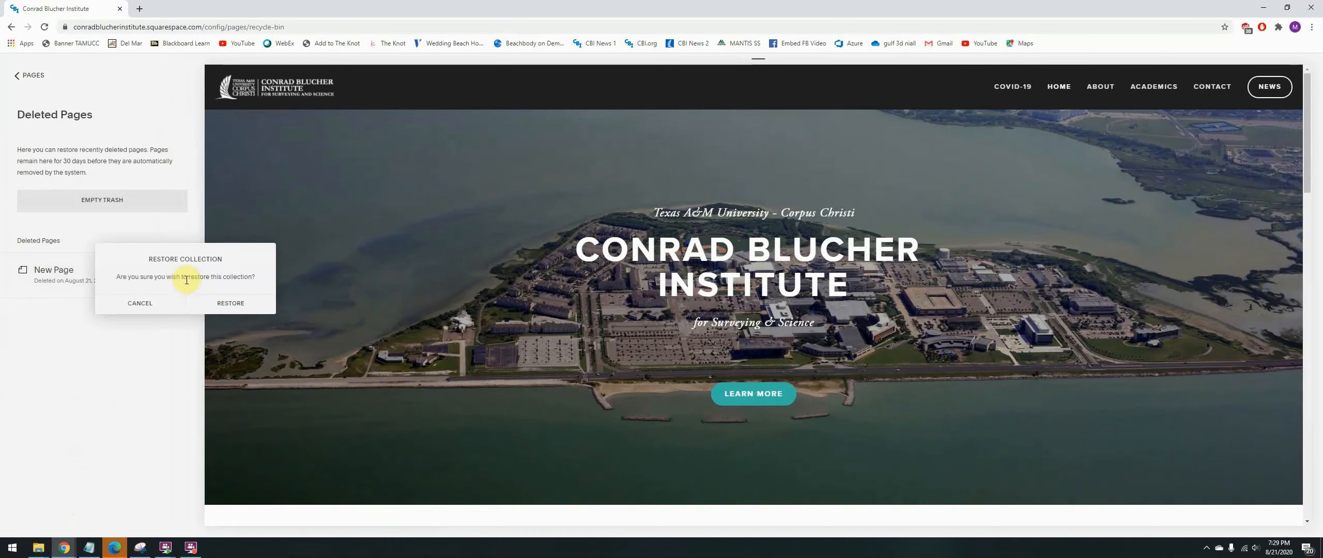
click(212, 305)
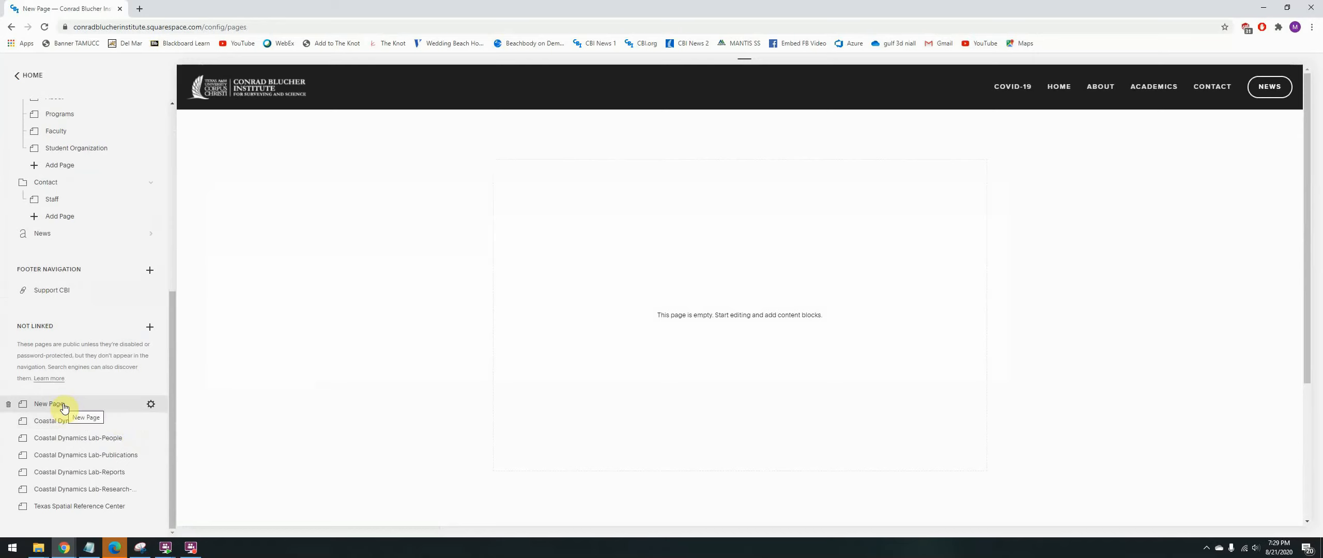
- Delete the restored New Page from the Not Linked section again
click(10, 408)
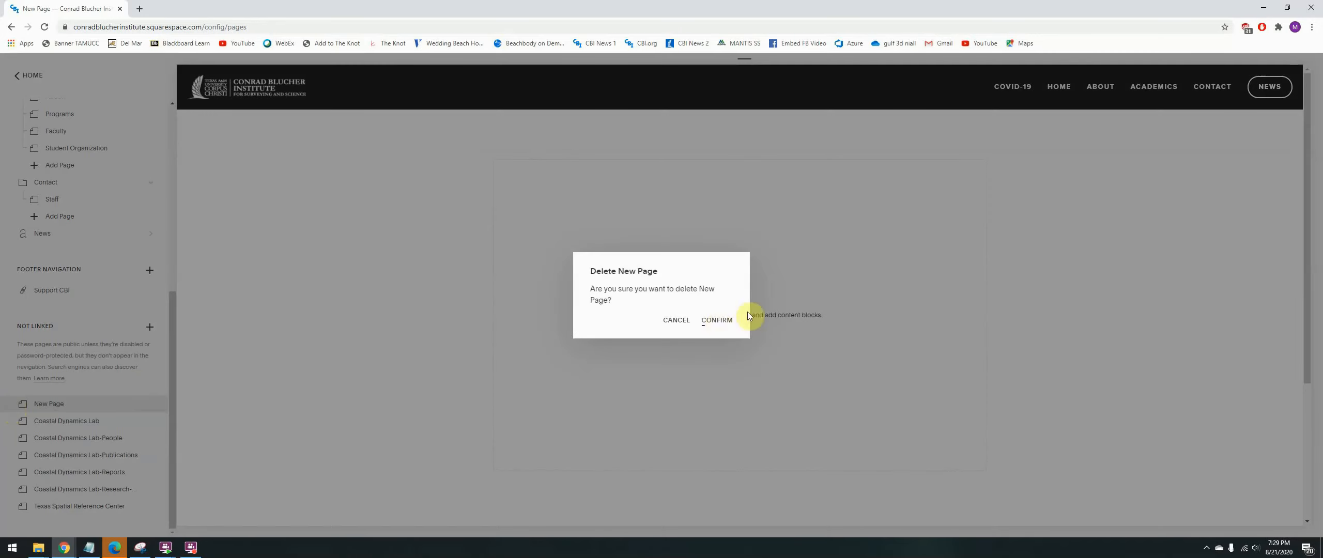
click(717, 321)
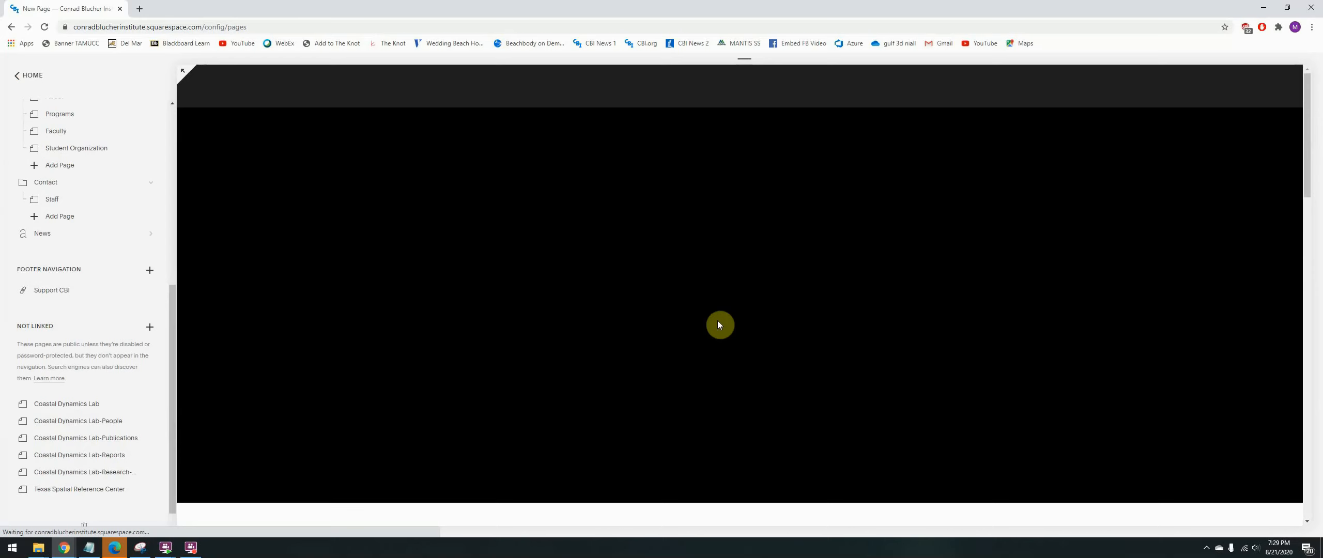